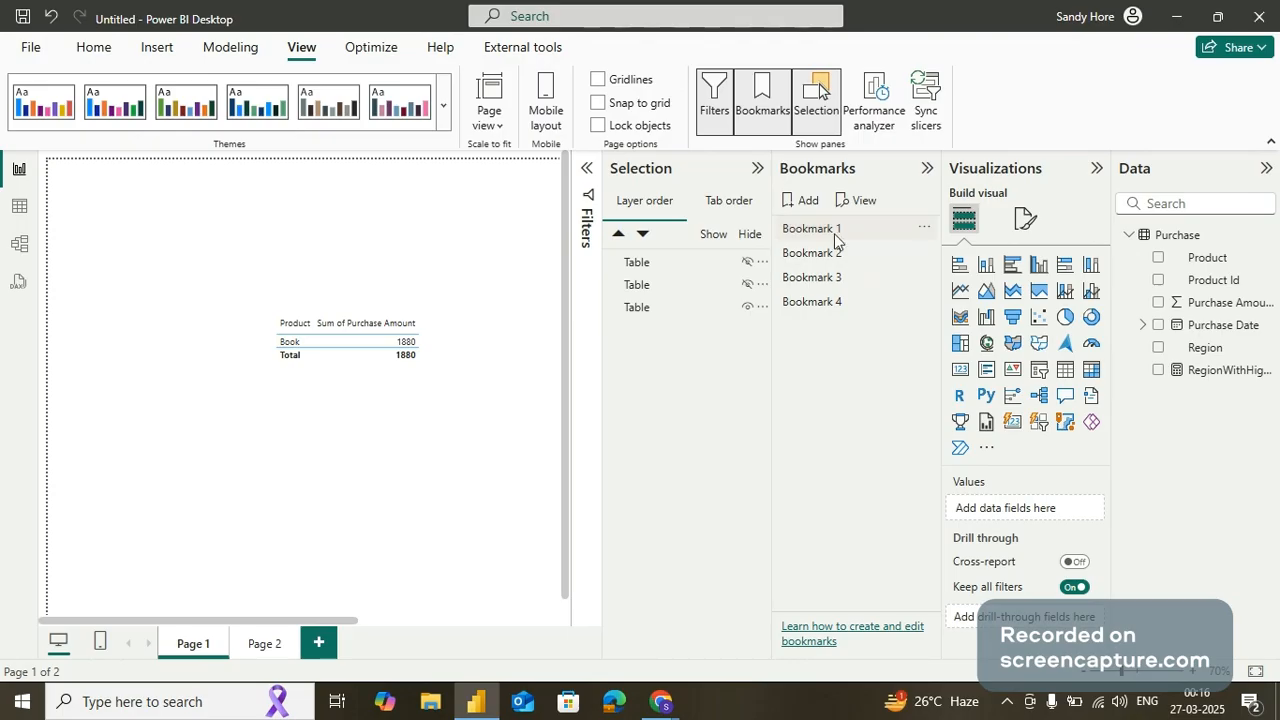
View Bookmark 1 through Bookmark 4 one after another, and return to Page 1
click(835, 238)
click(816, 257)
click(816, 258)
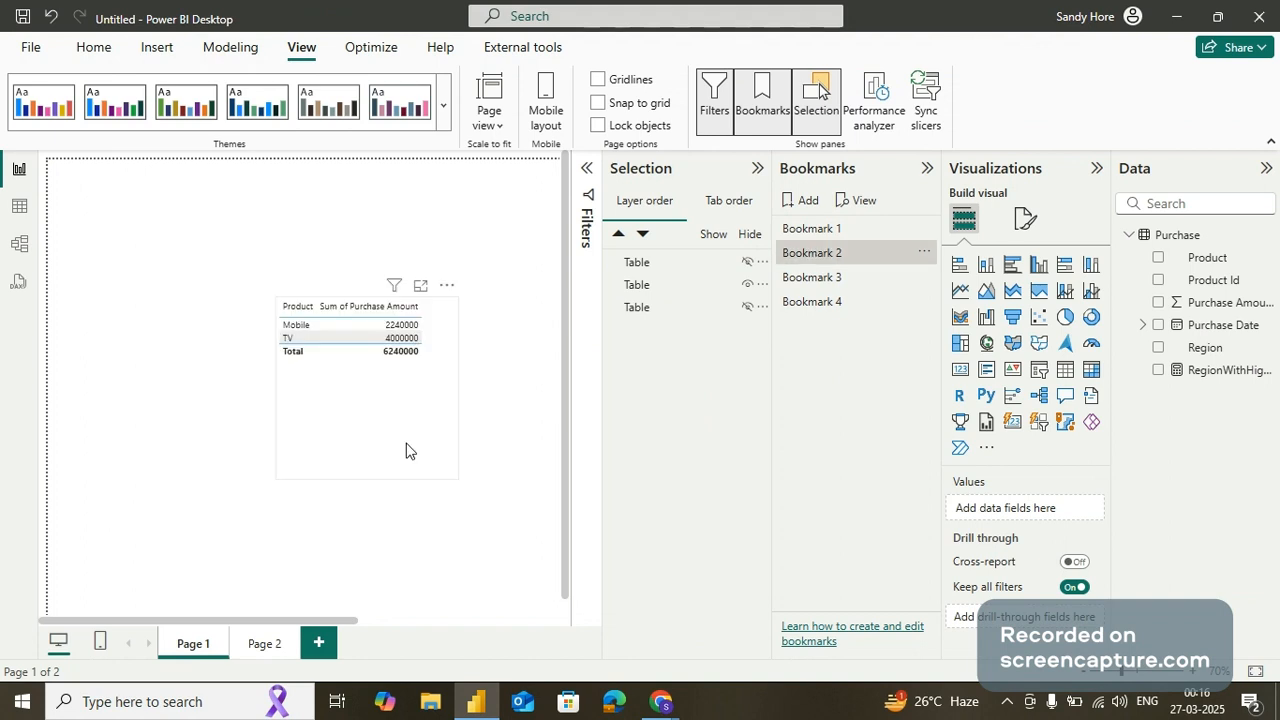
click(823, 280)
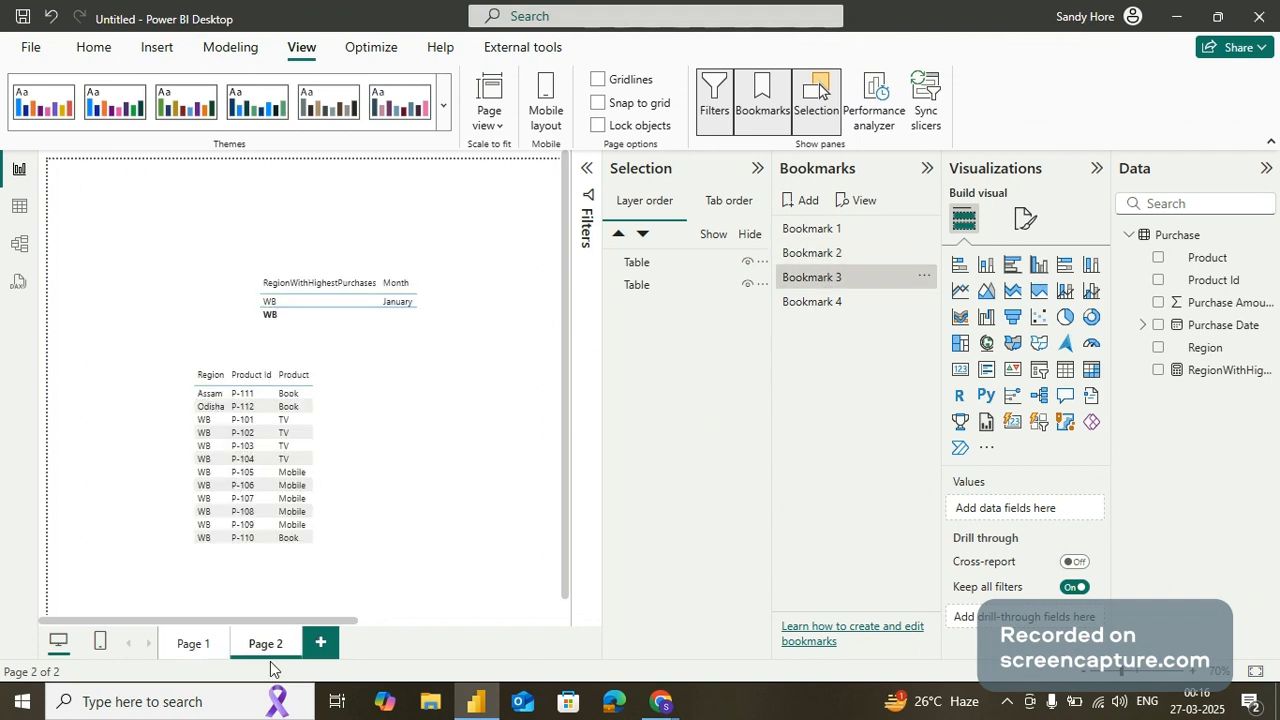
click(816, 303)
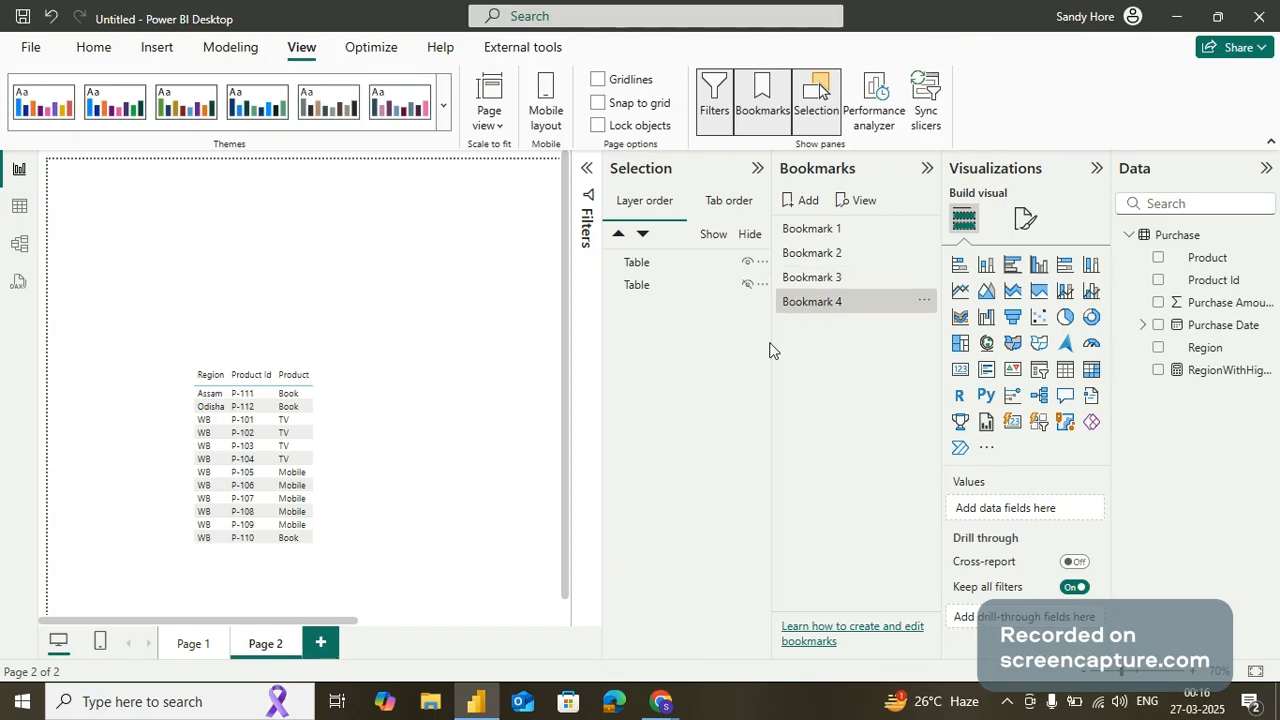
click(190, 640)
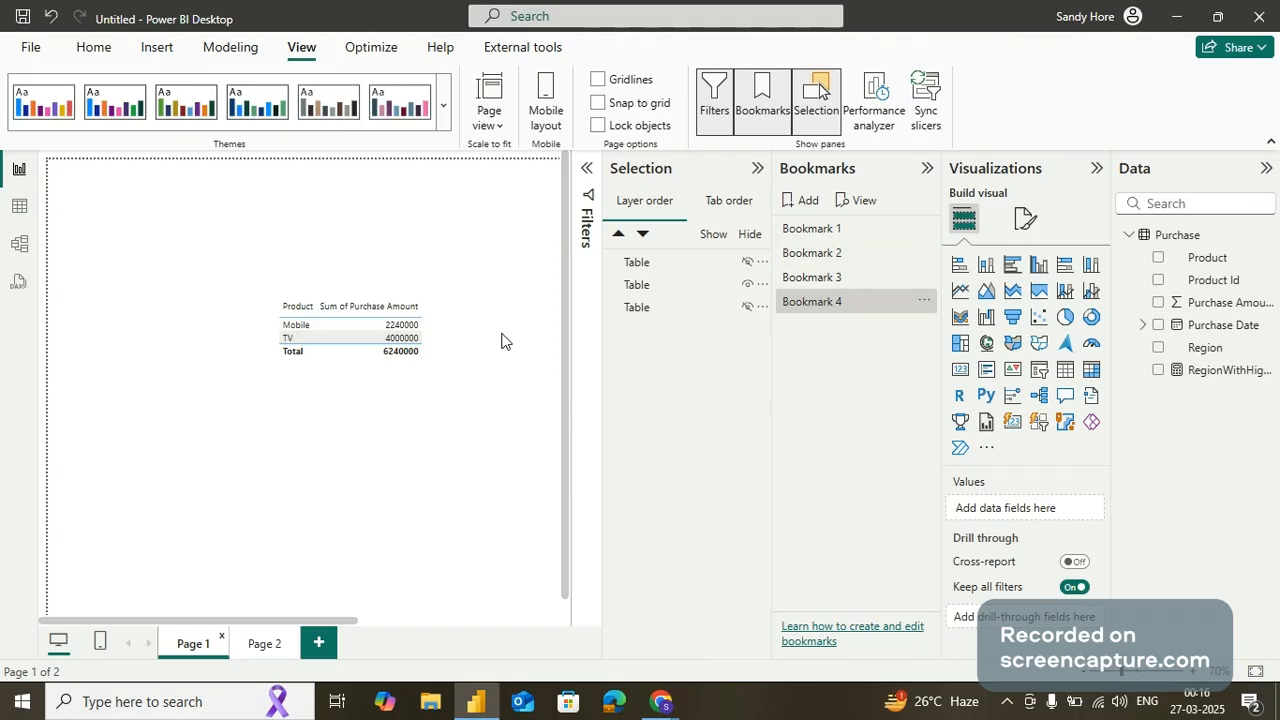
Insert a bookmark navigator on Page 1 and move it below the table
click(153, 50)
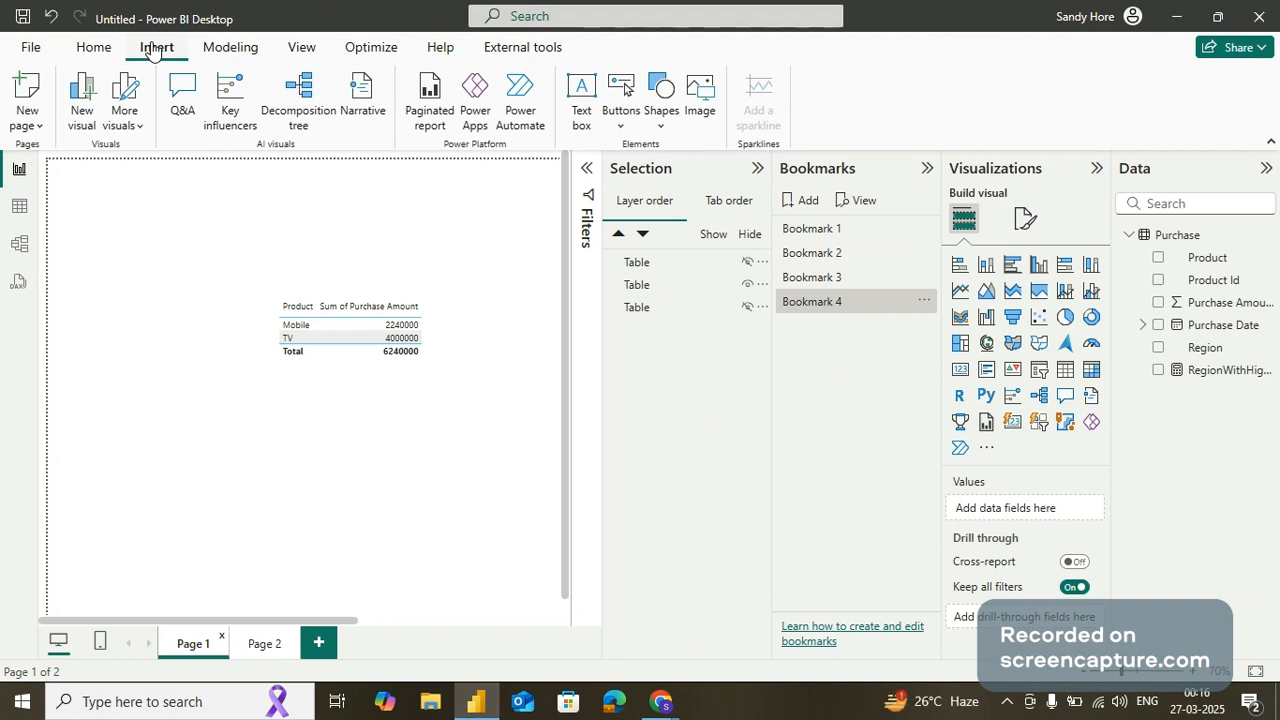
click(627, 138)
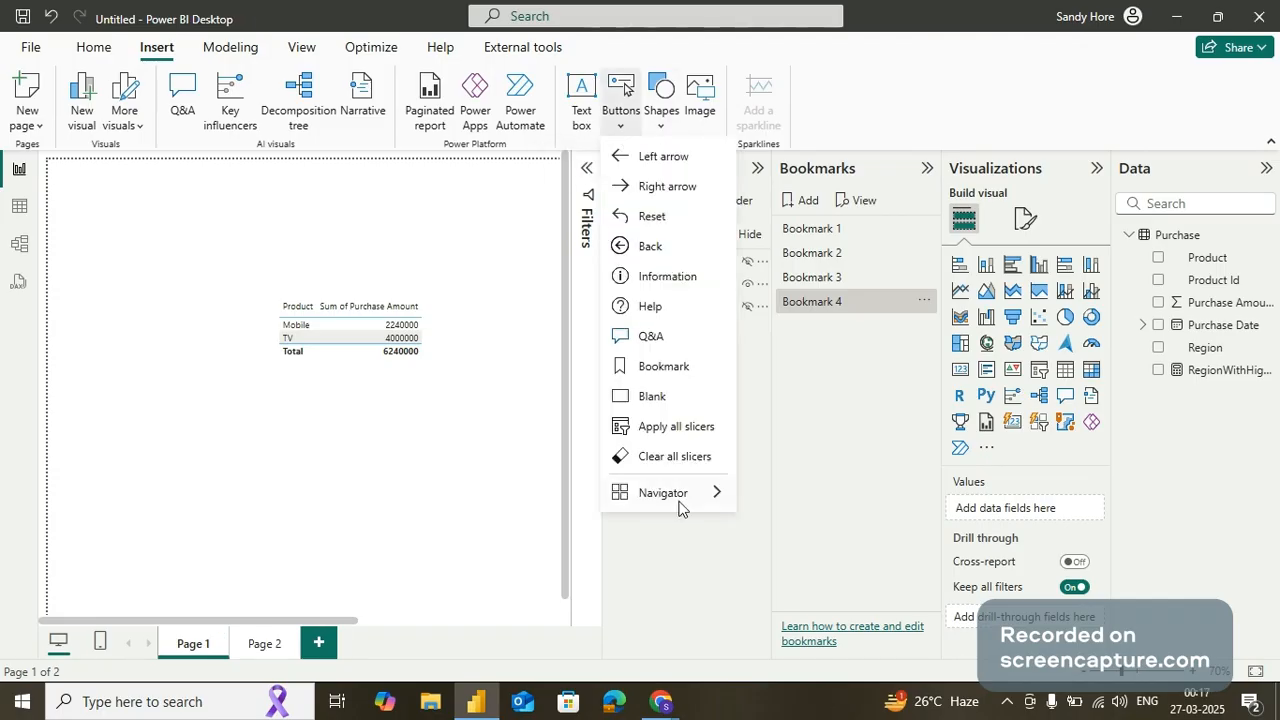
mouse_move(710, 503)
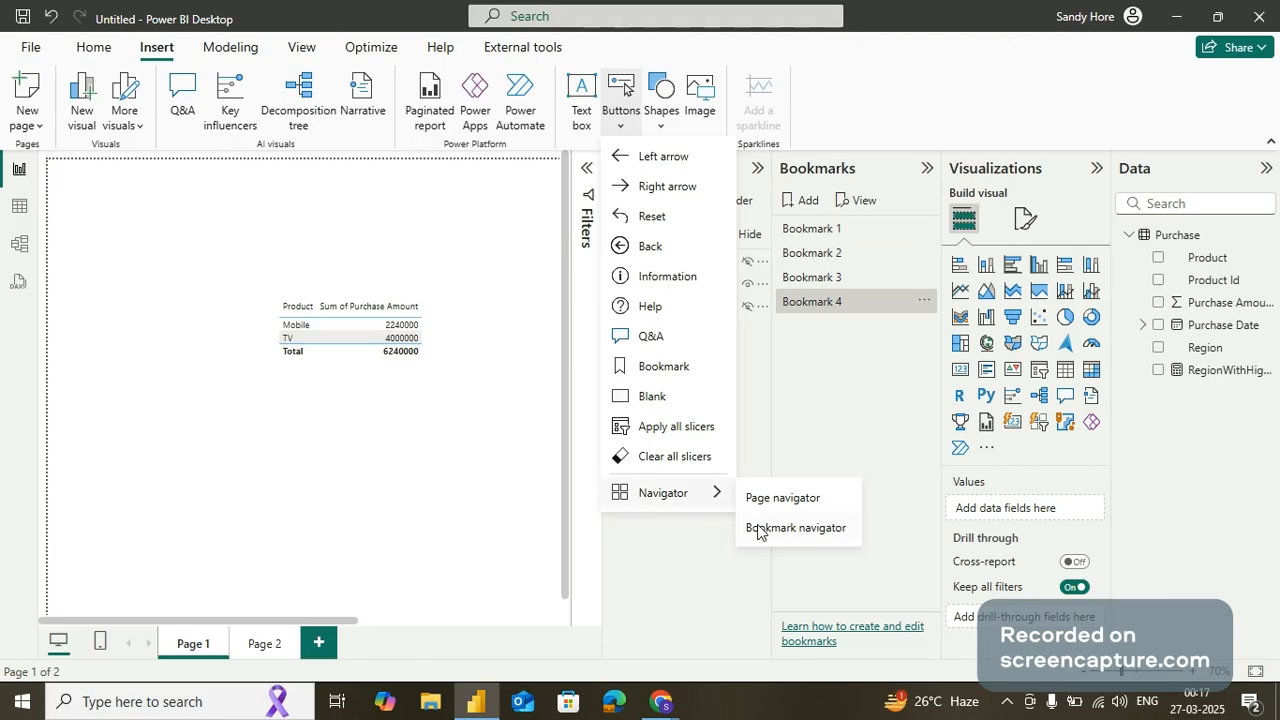
click(760, 528)
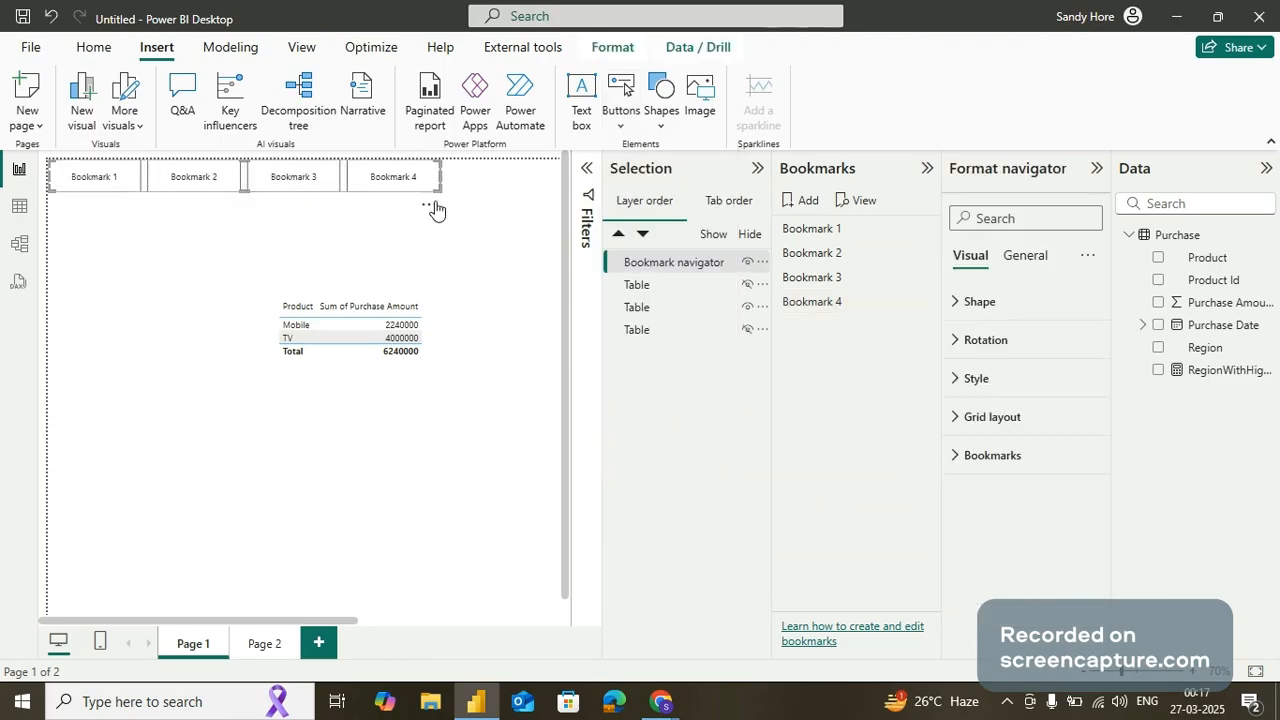
drag(434, 205, 460, 551)
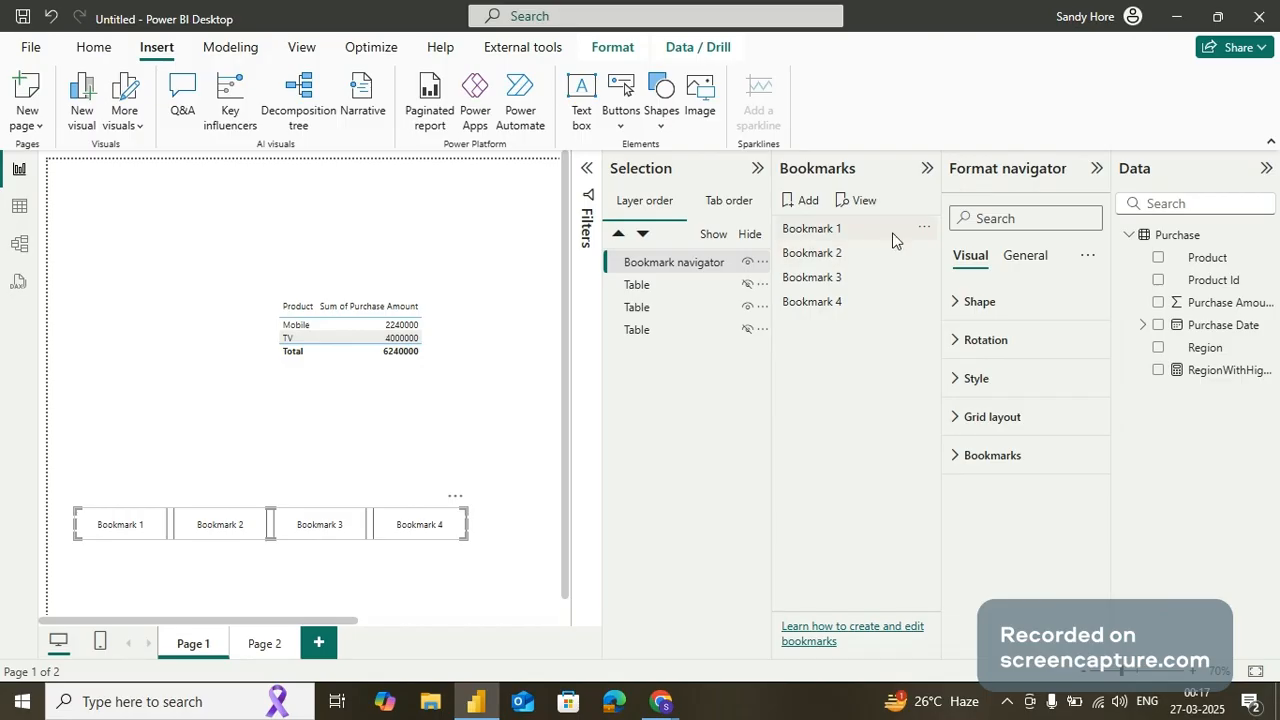
Apply Bookmark 1 and examine the available options of Bookmark 1 and Bookmark 2
click(923, 231)
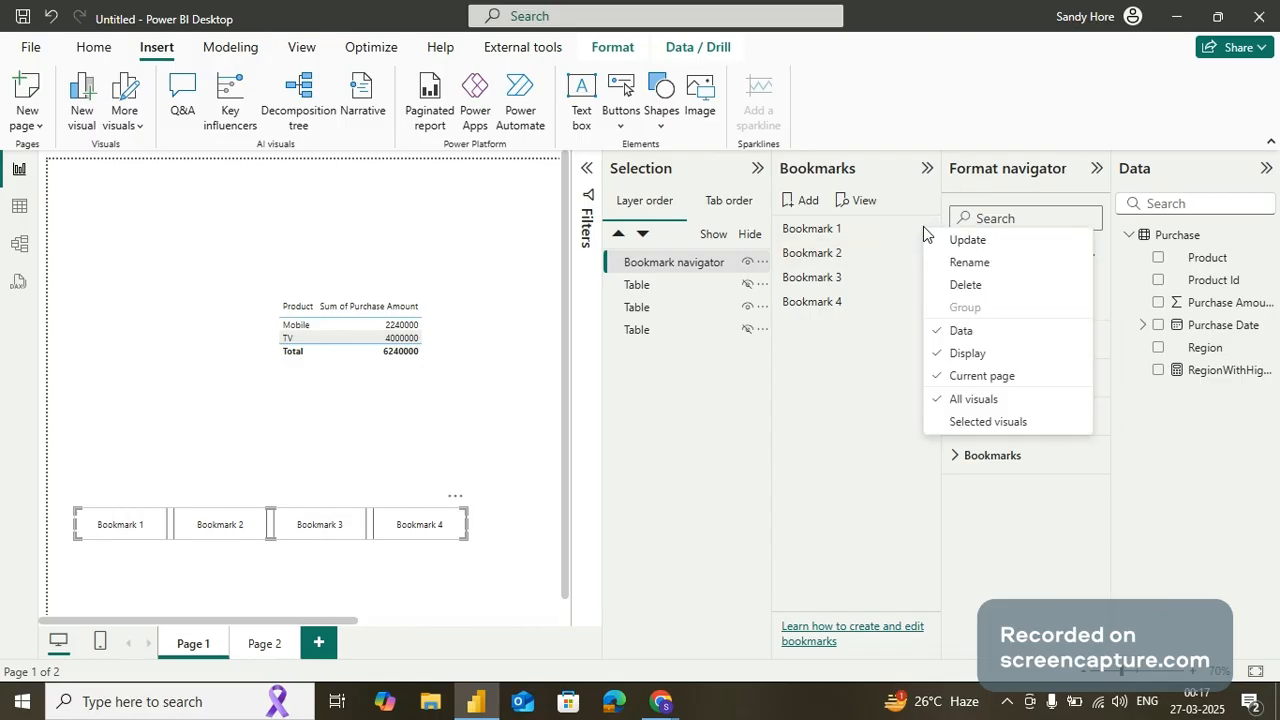
click(833, 373)
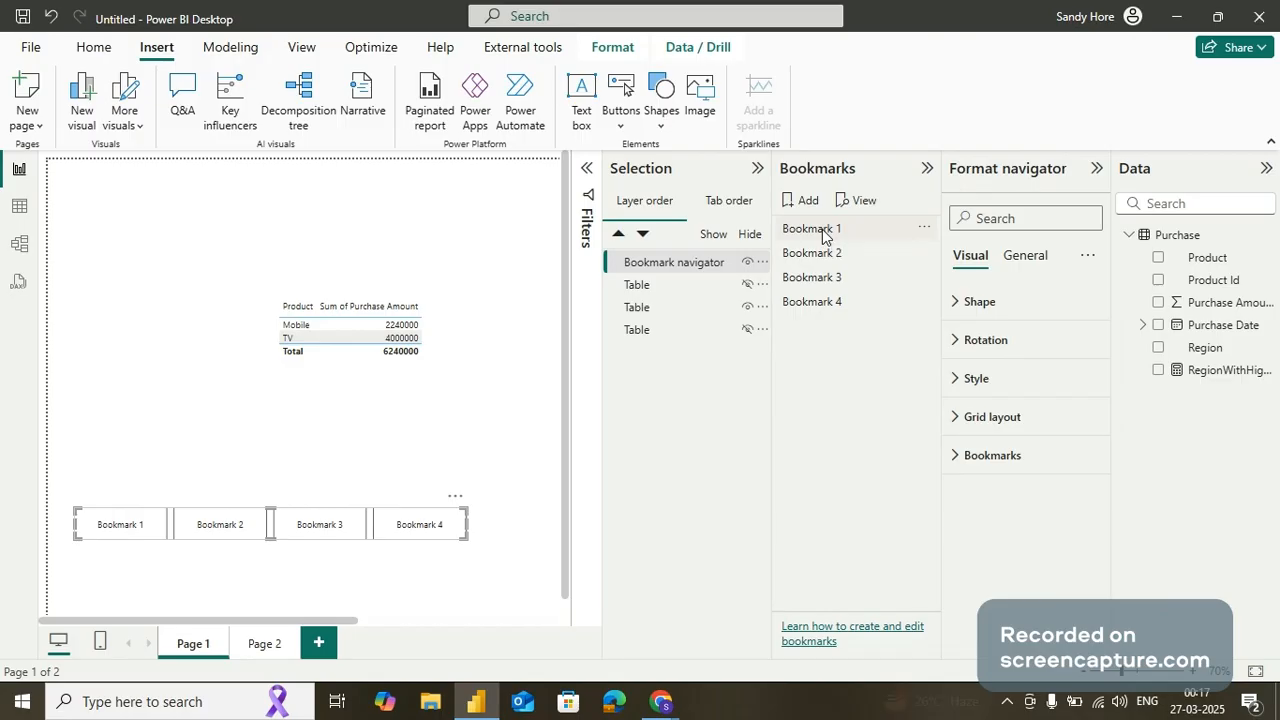
click(822, 236)
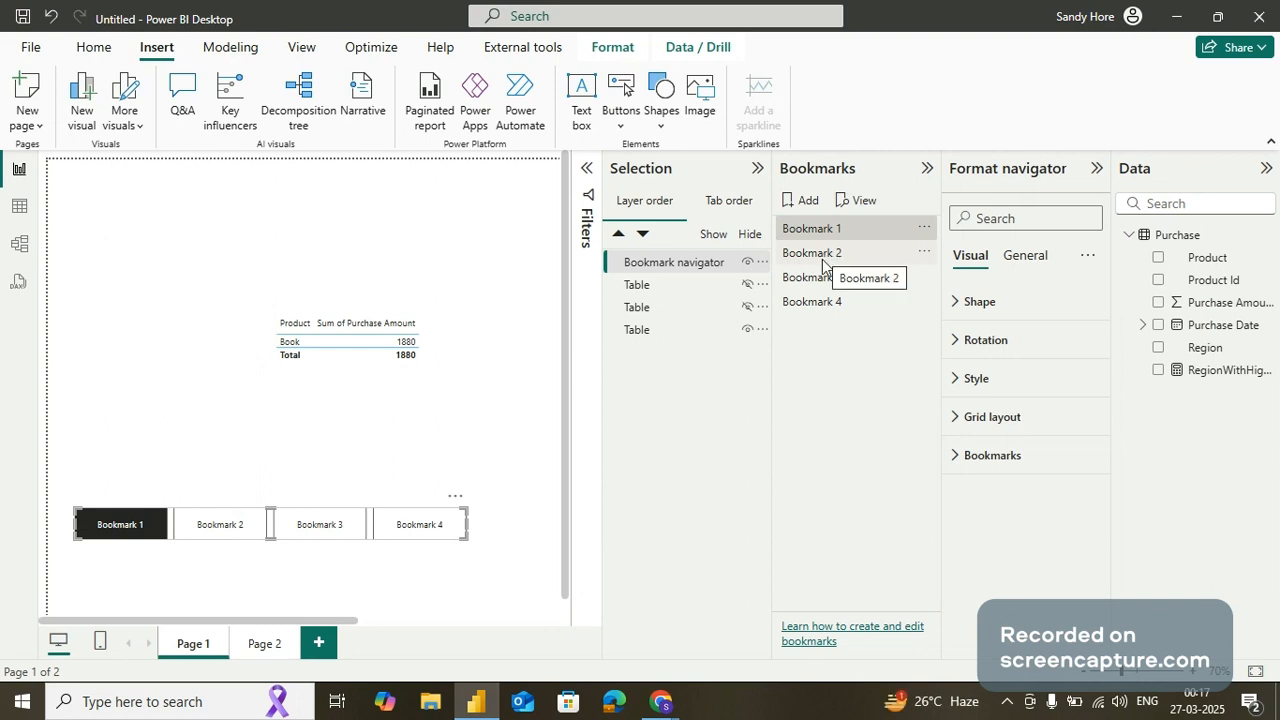
click(924, 255)
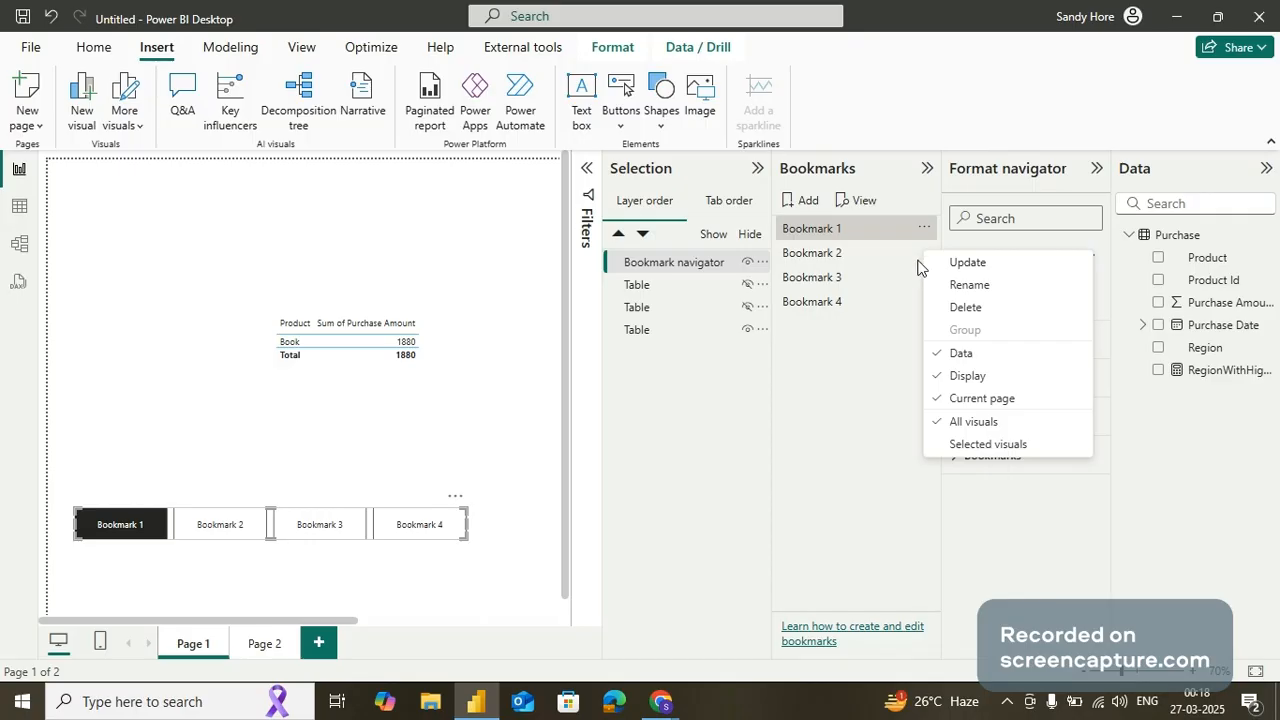
click(866, 364)
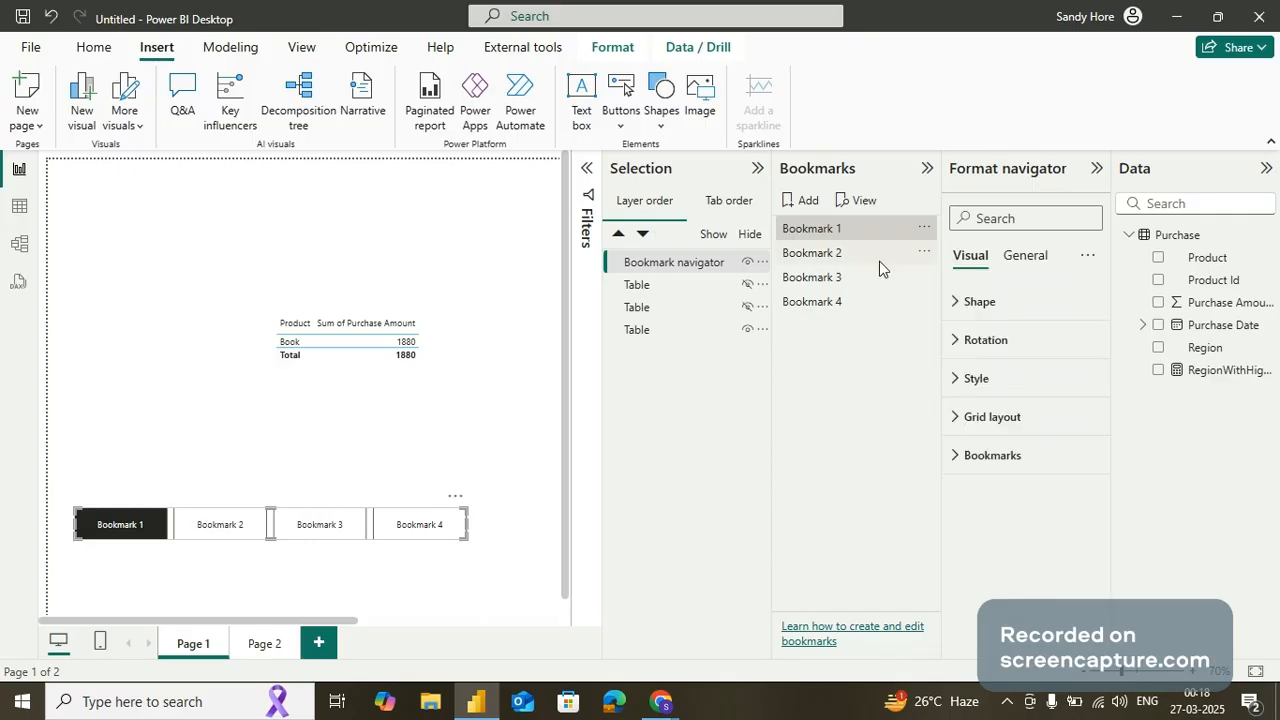
Remove the bookmark navigator from Page 1 and check the options of Bookmark 1
click(455, 497)
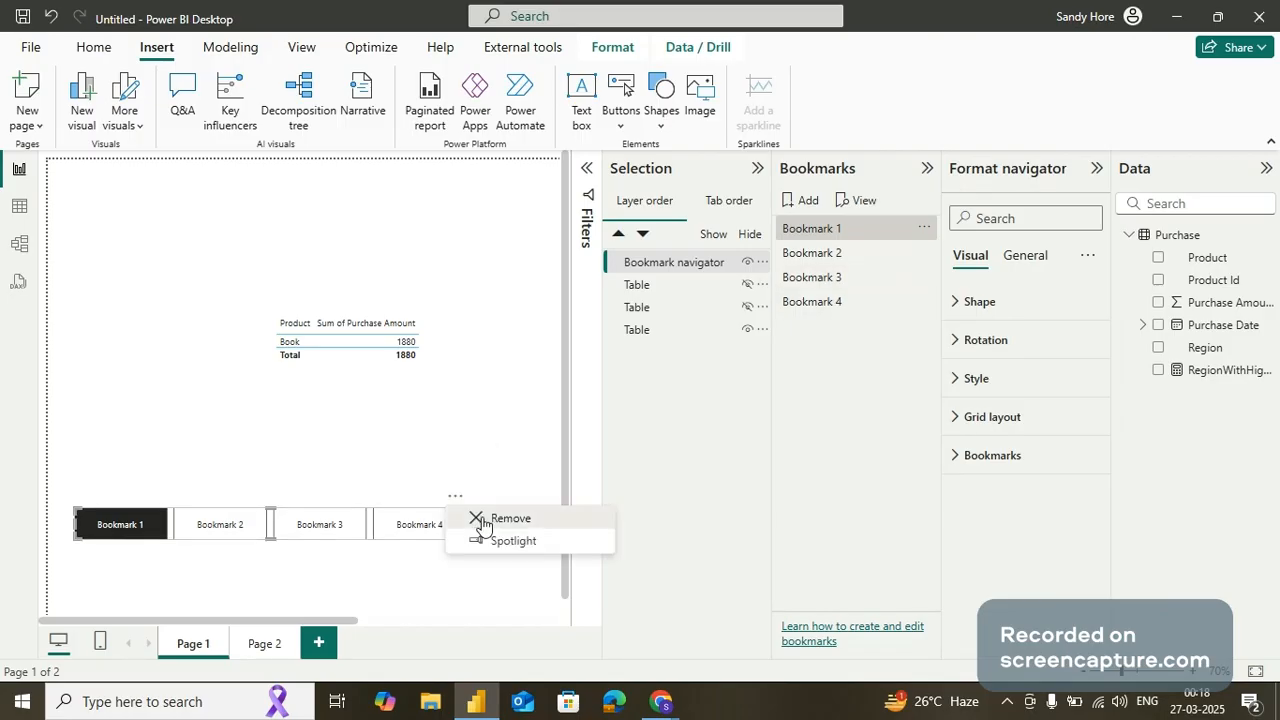
click(483, 520)
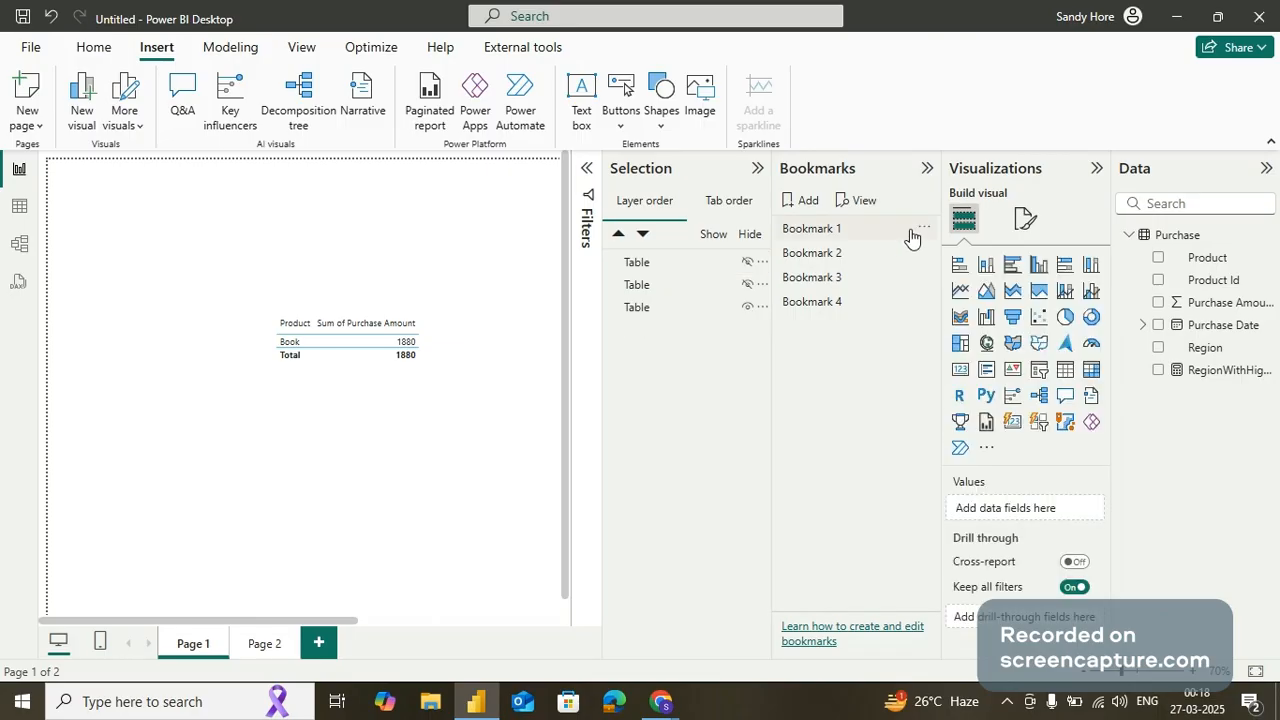
click(921, 230)
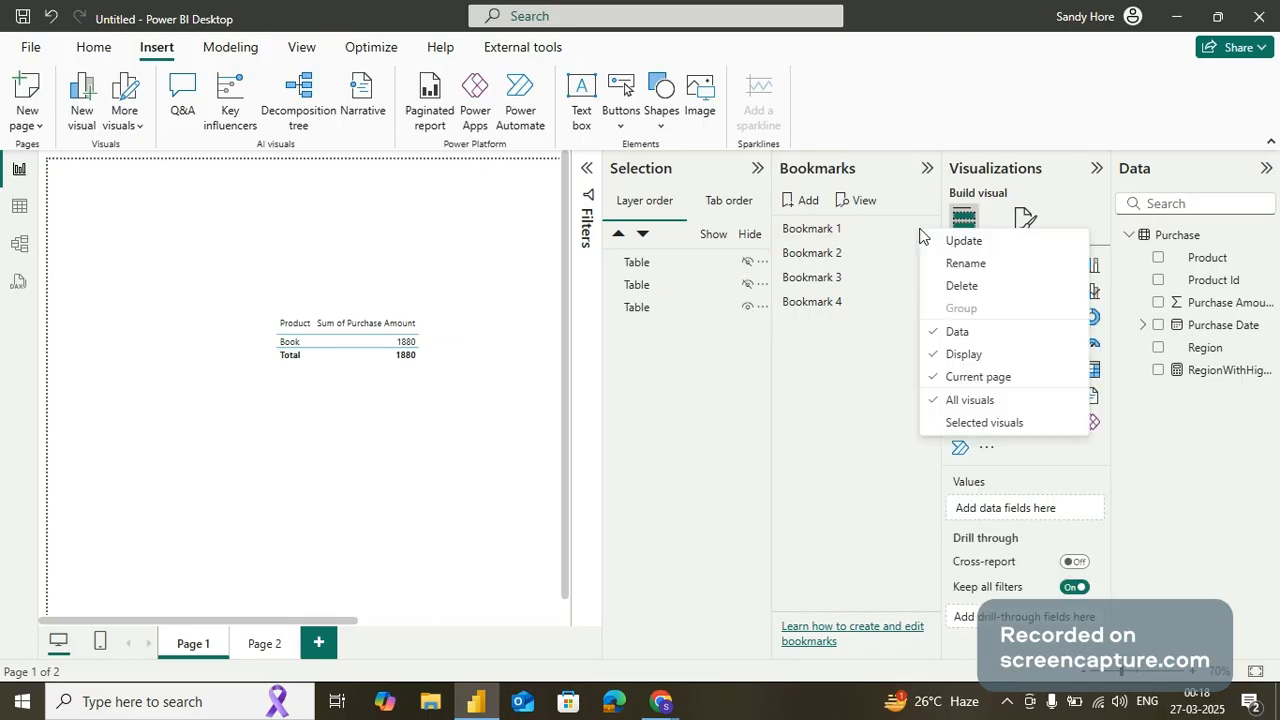
click(855, 322)
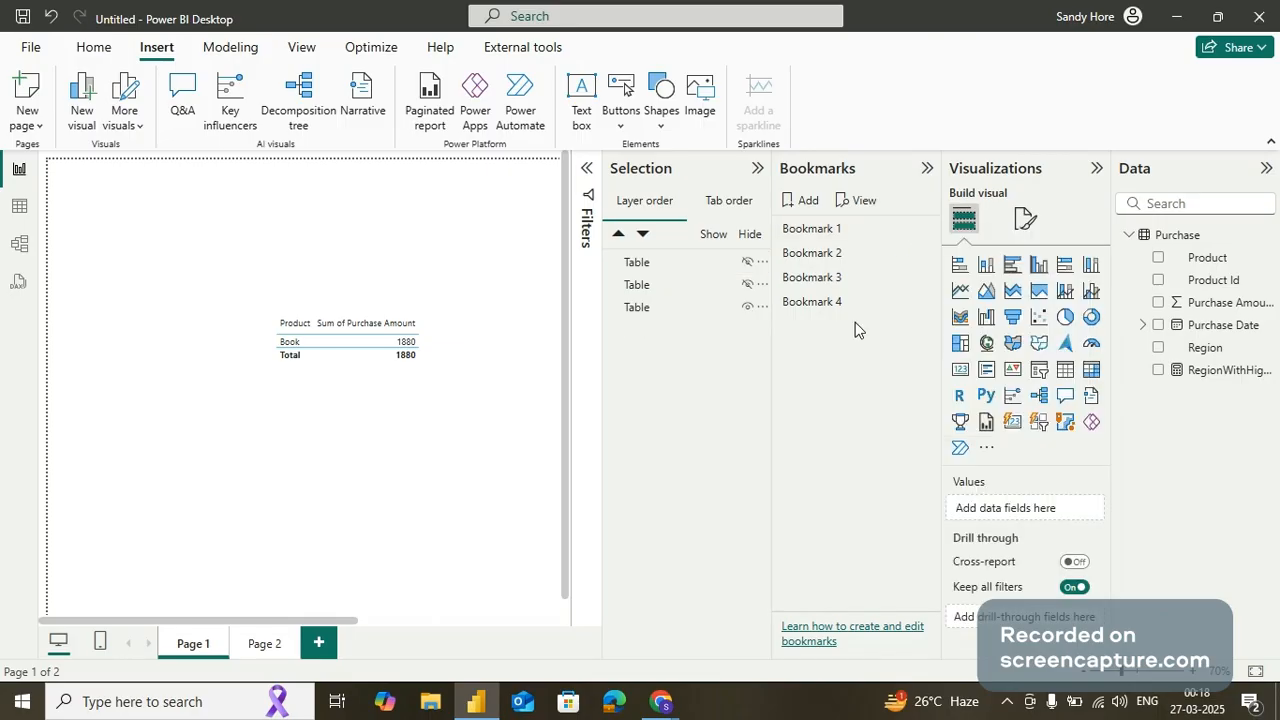
Group Bookmark 1 and Bookmark 2, expand the new group and apply Bookmark 1 from it
click(833, 236)
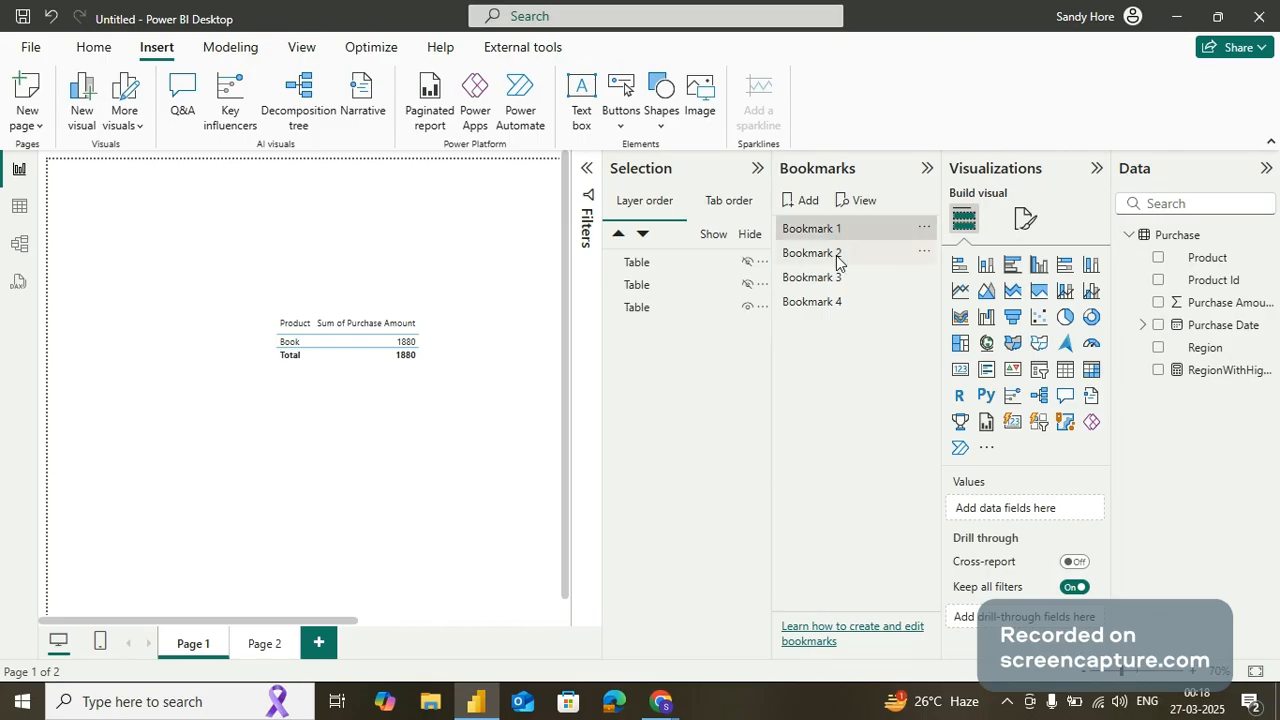
ctrl+click(837, 256)
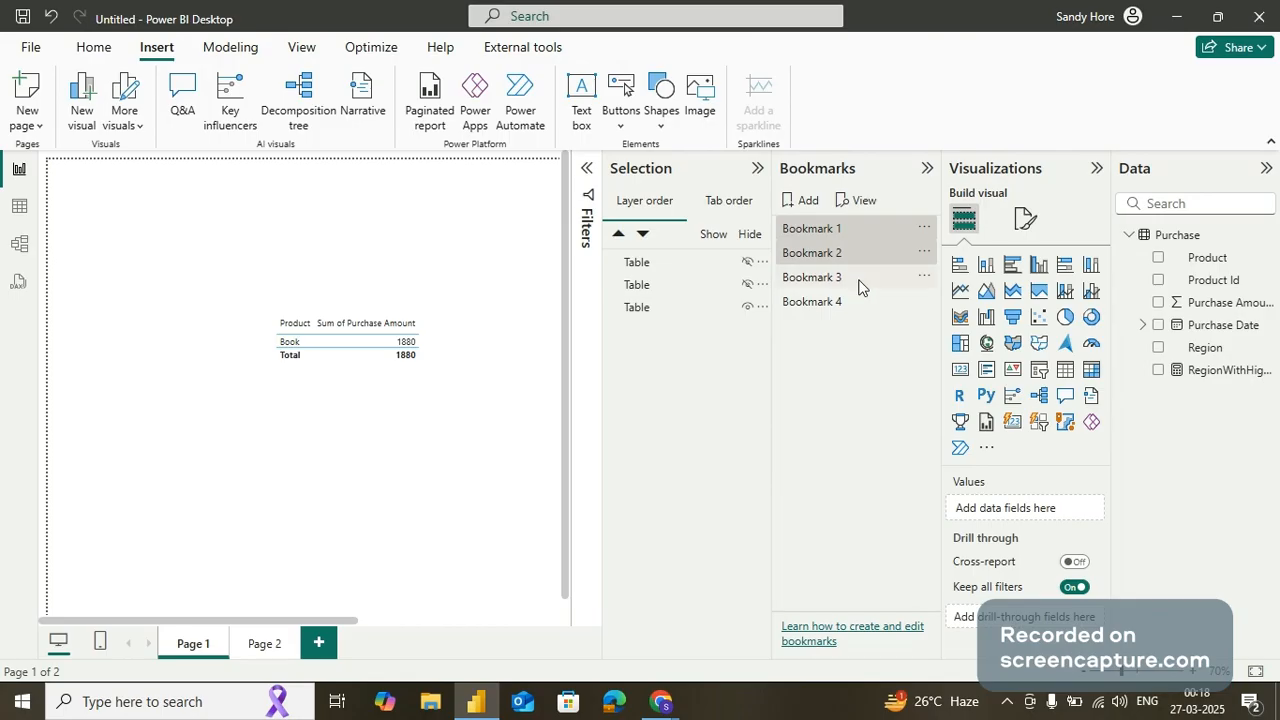
ctrl+click(893, 257)
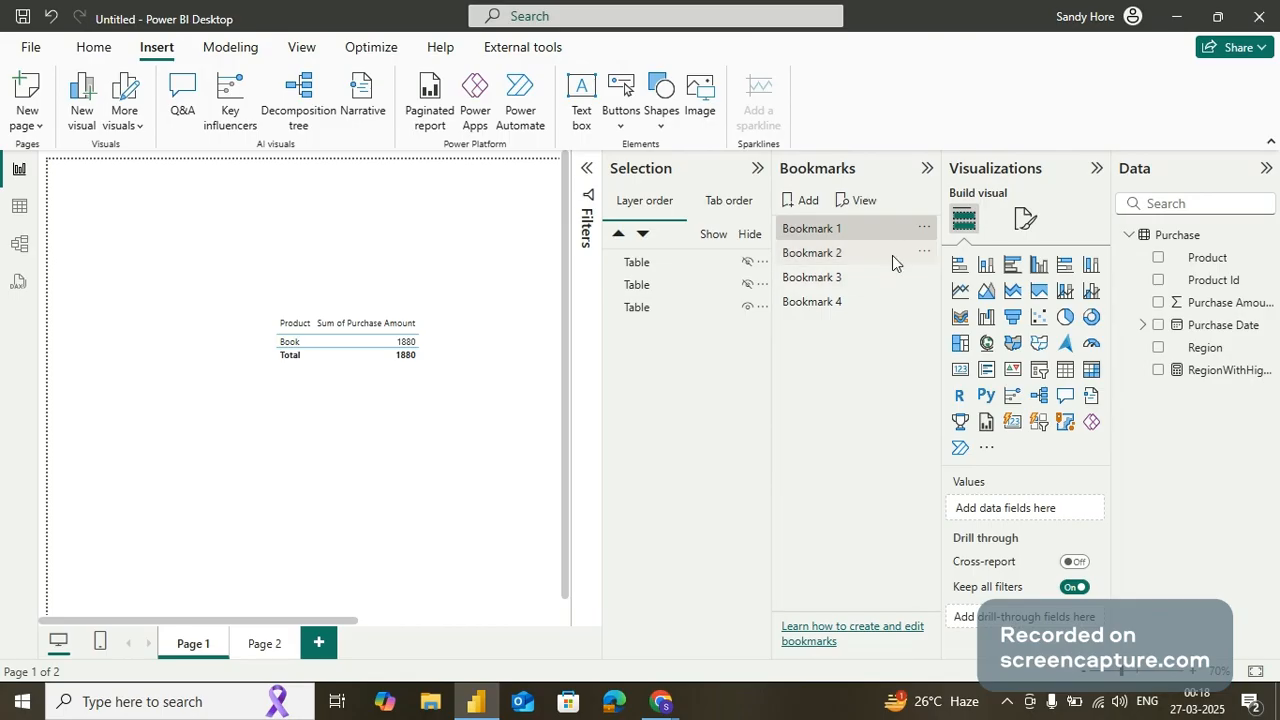
right_click(892, 255)
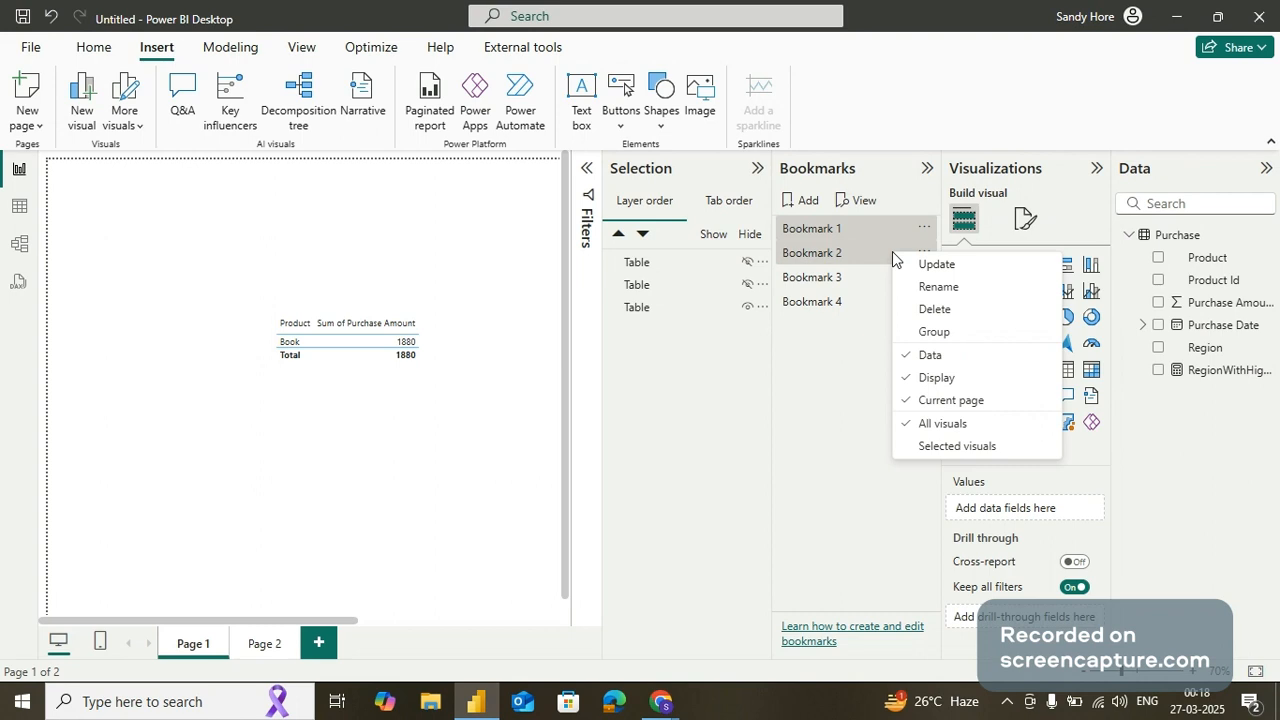
click(912, 333)
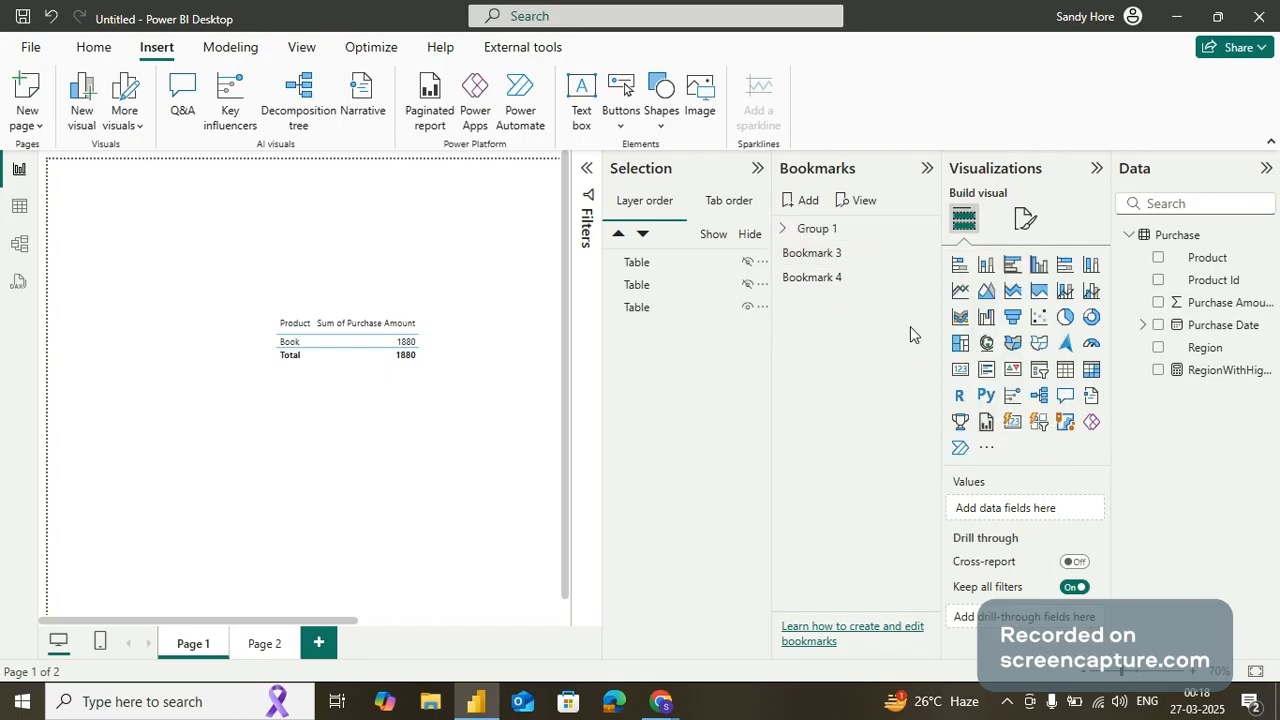
click(806, 232)
click(816, 256)
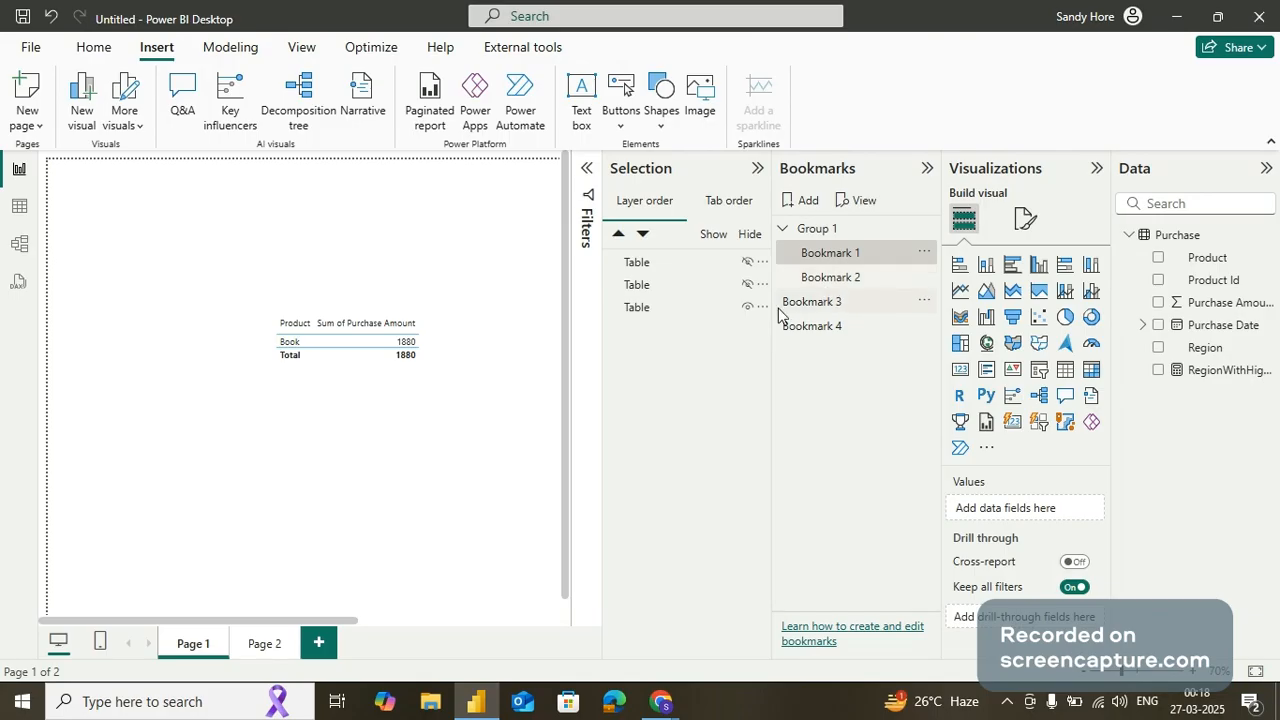
Group Bookmark 3 and Bookmark 4 into a second group and expand it
click(883, 301)
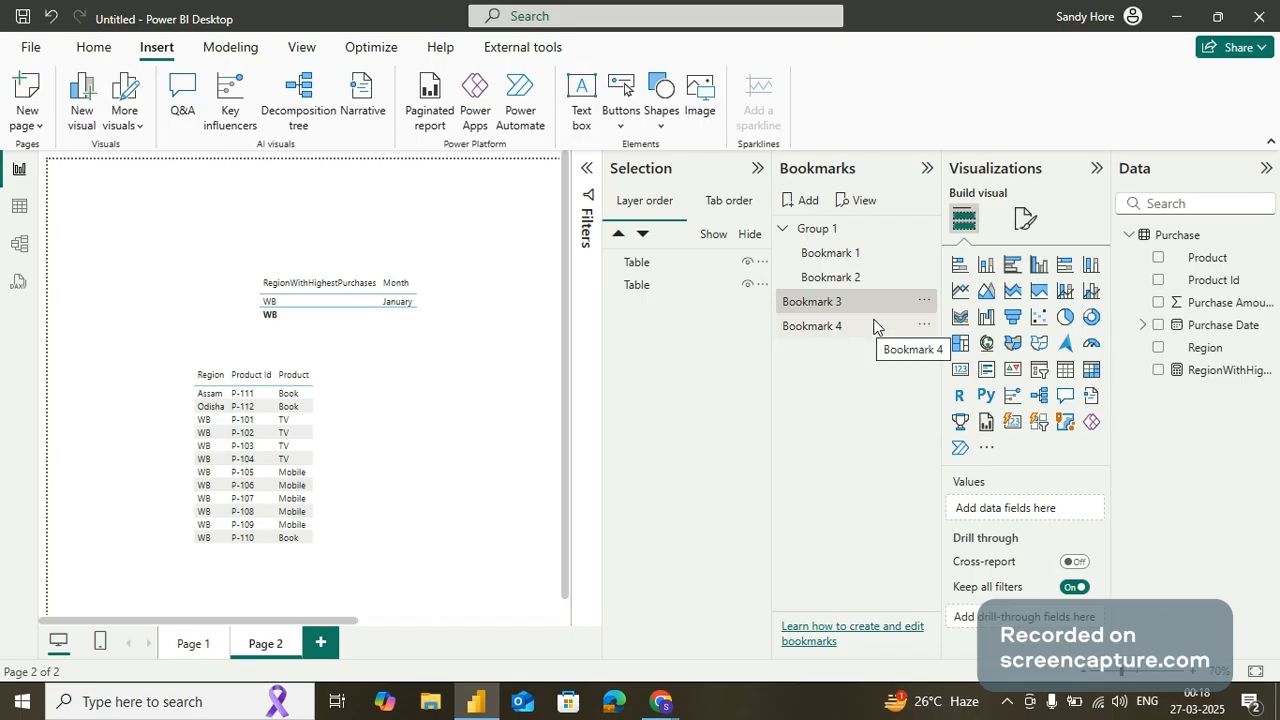
ctrl+click(873, 325)
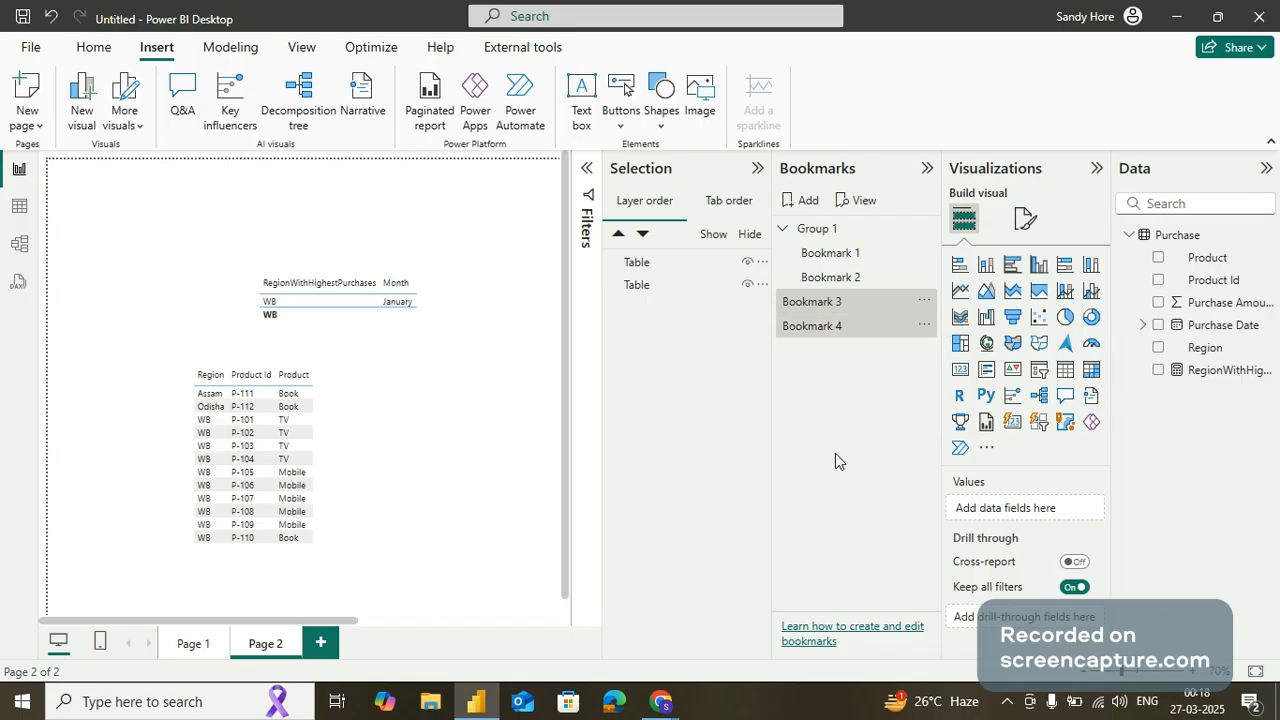
click(858, 330)
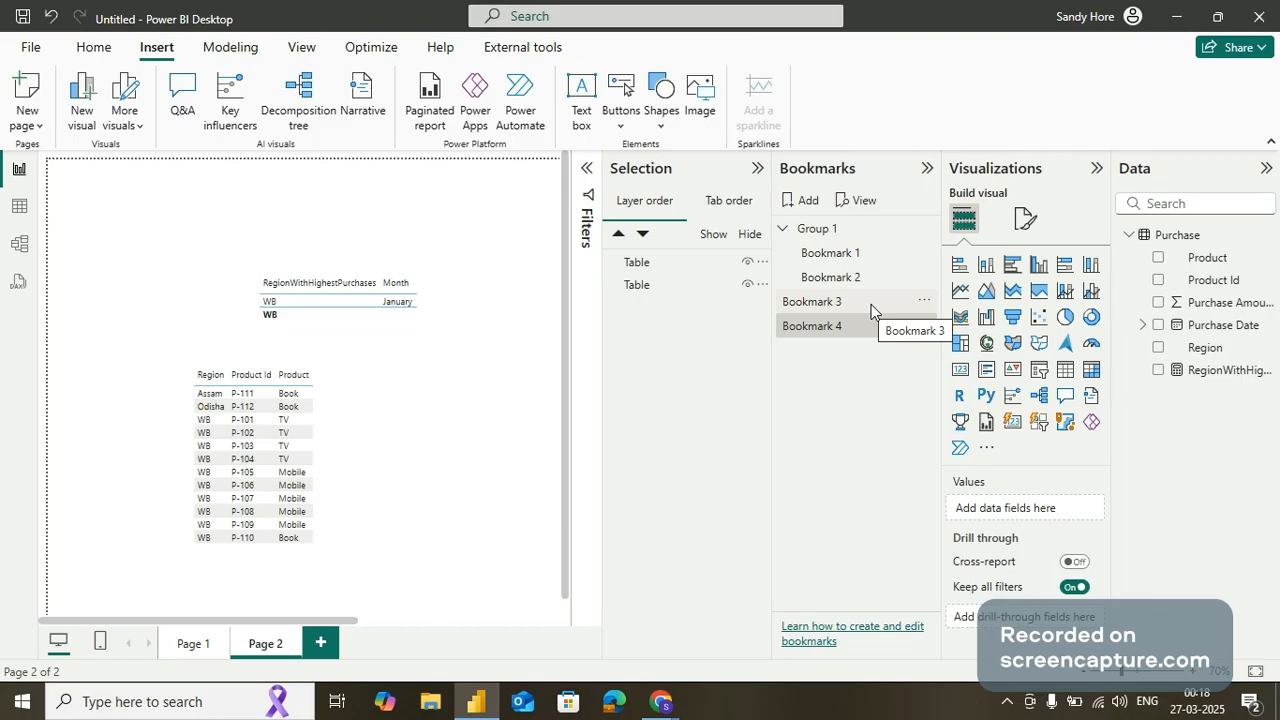
right_click(870, 310)
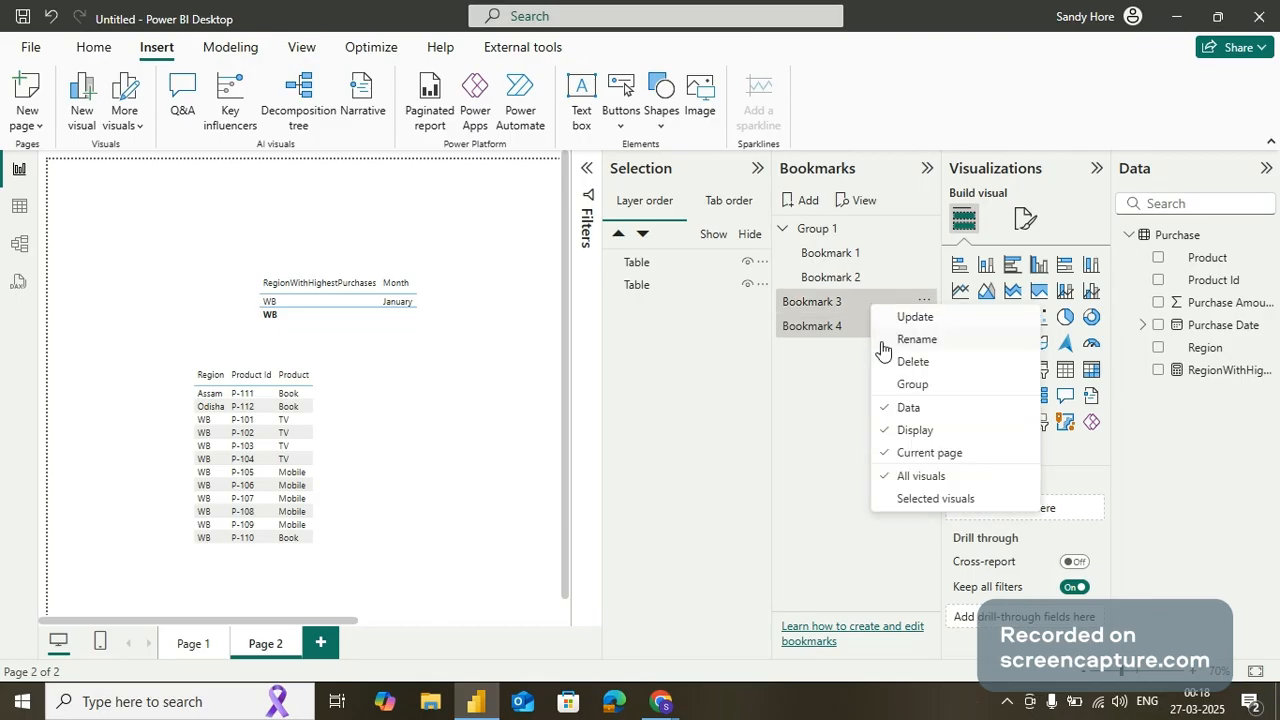
click(902, 386)
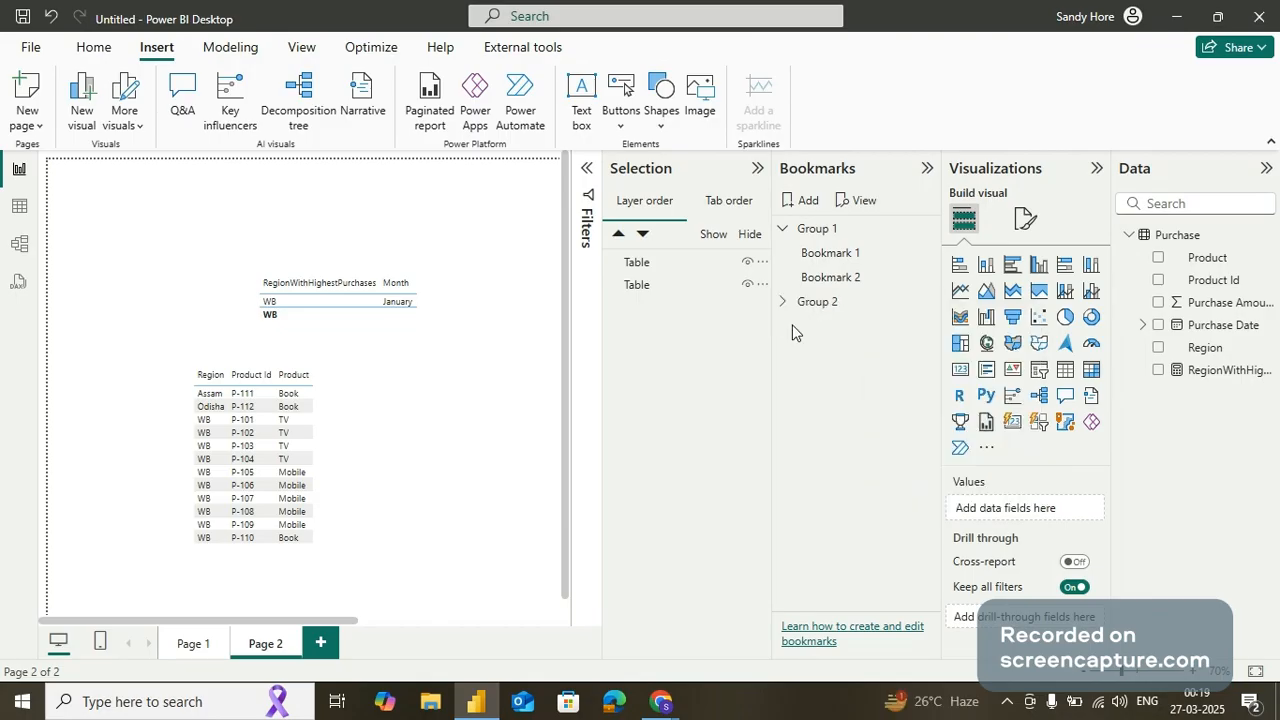
click(783, 302)
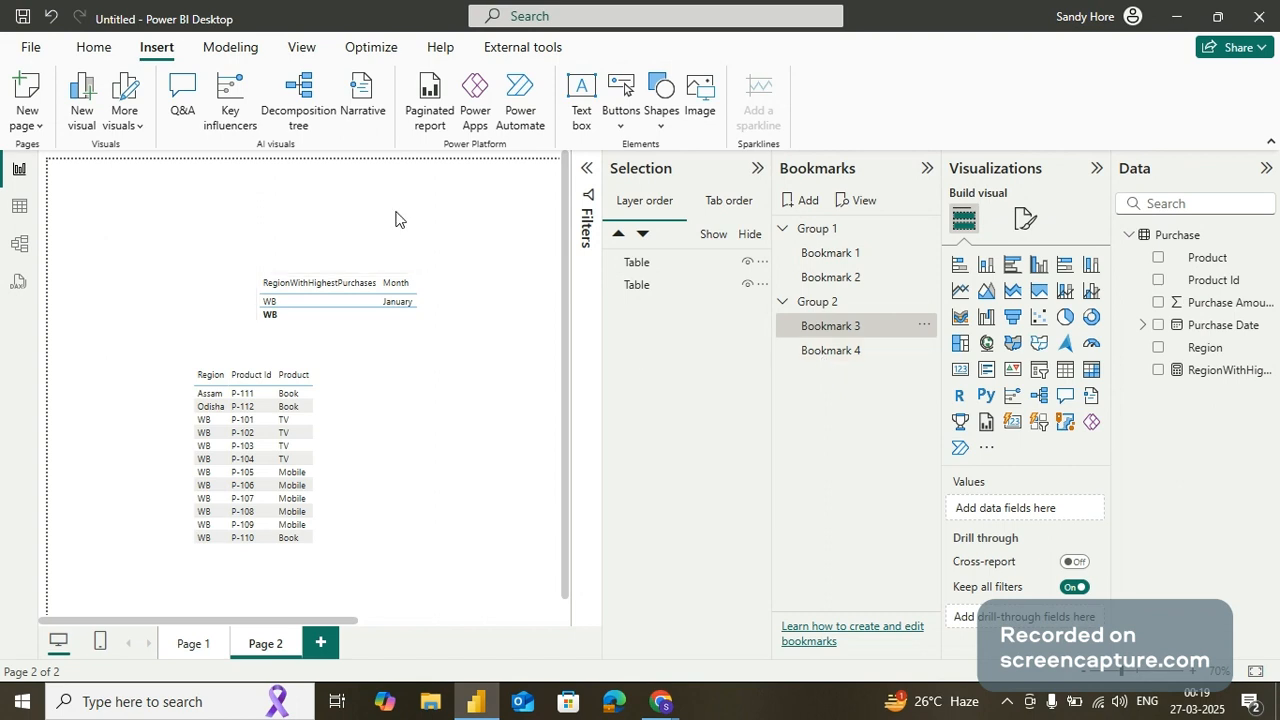
Insert a bookmark navigator on Page 2 and place it just above the two tables
click(630, 128)
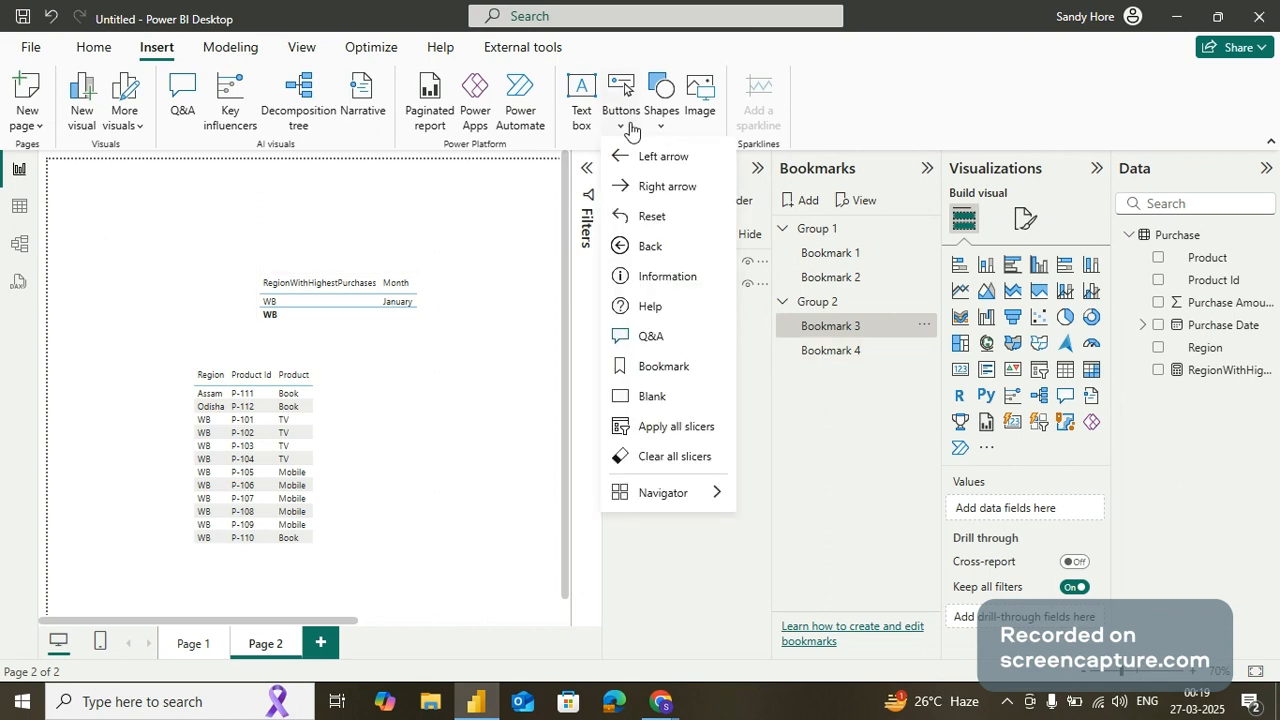
mouse_move(655, 499)
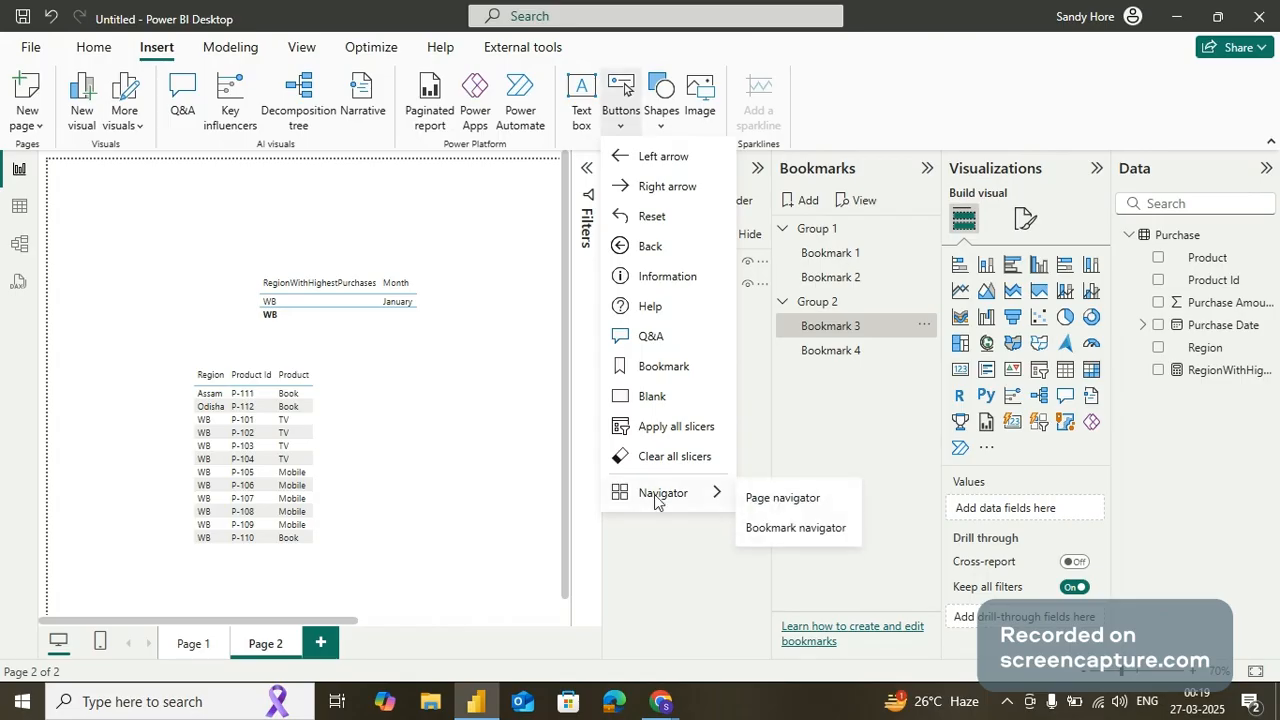
click(765, 528)
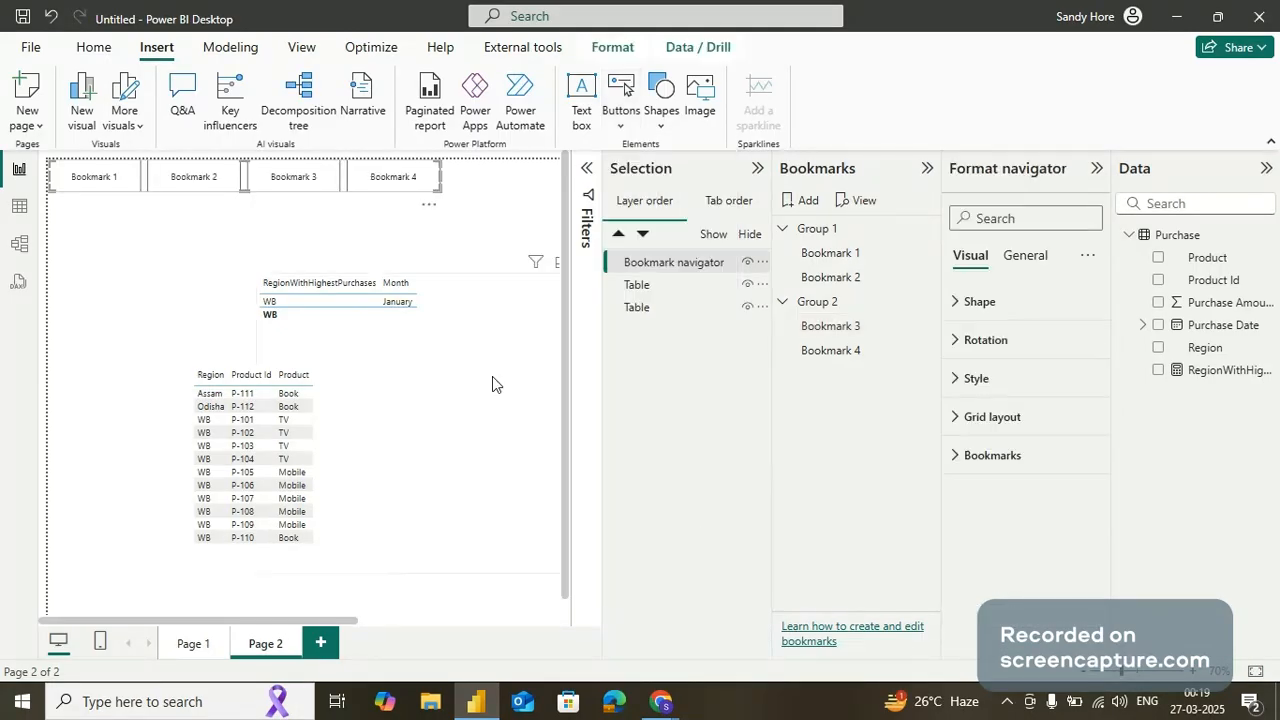
click(394, 206)
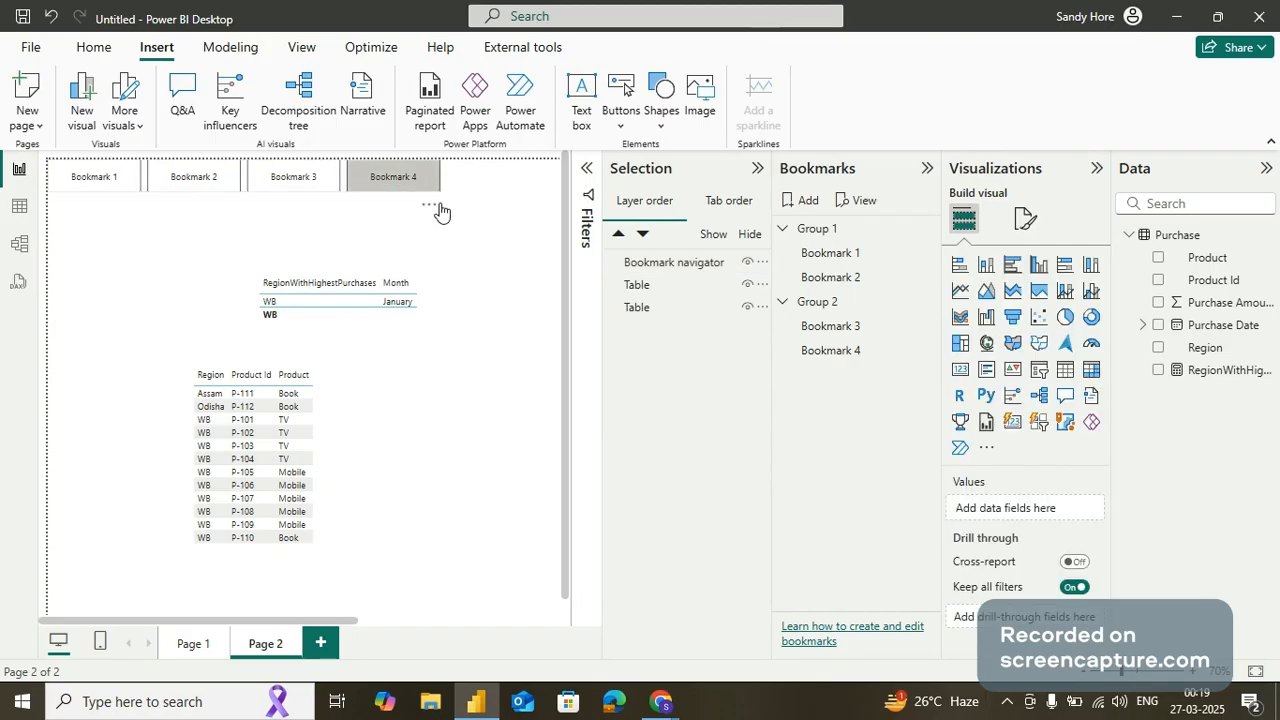
click(424, 210)
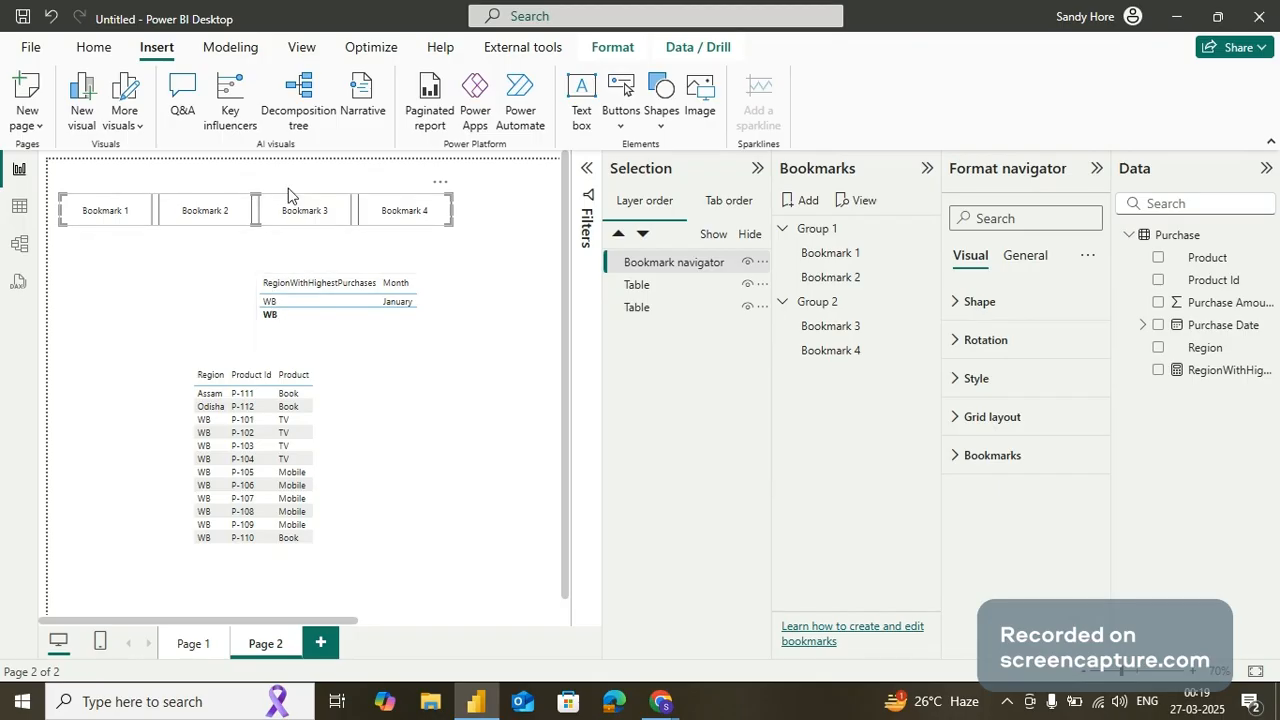
Increase the height of the bookmark navigator above the tables on Page 2
ctrl+click(416, 202)
ctrl+click(366, 219)
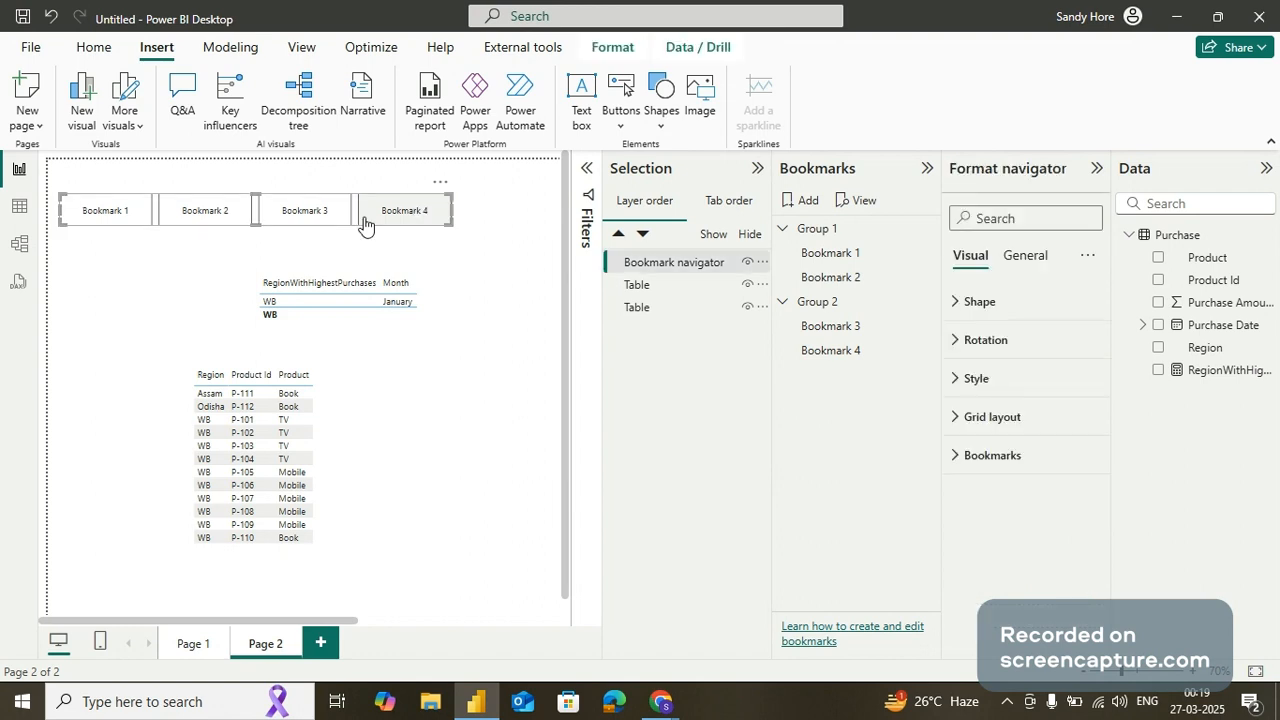
drag(257, 226, 252, 250)
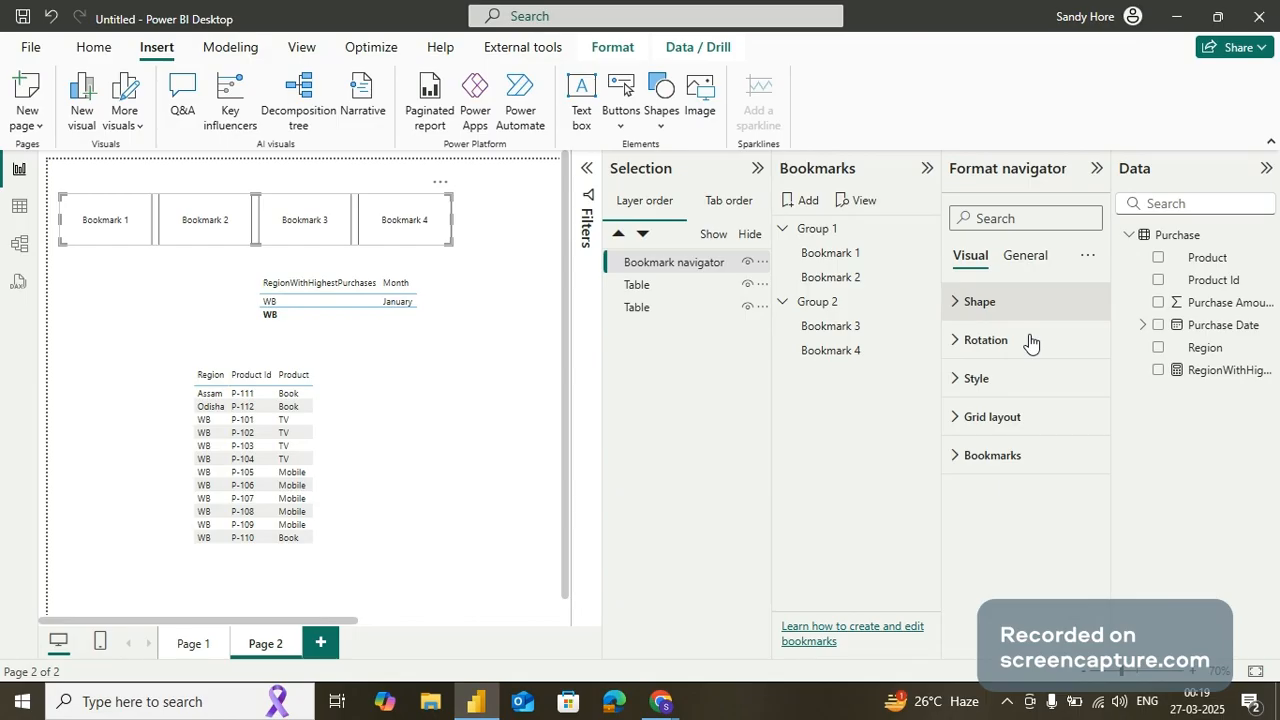
Limit the Page 2 navigator to the Group 2 bookmarks and test it by applying Bookmark 3 and Bookmark 4
click(955, 456)
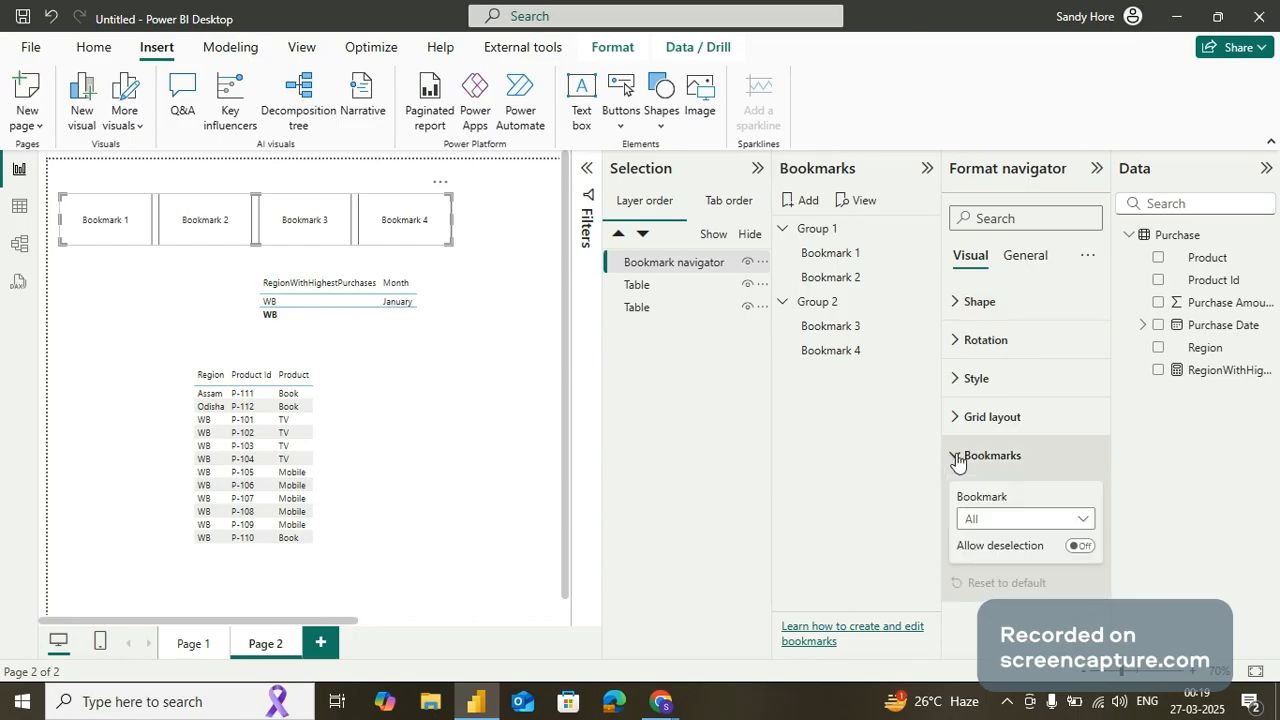
click(999, 521)
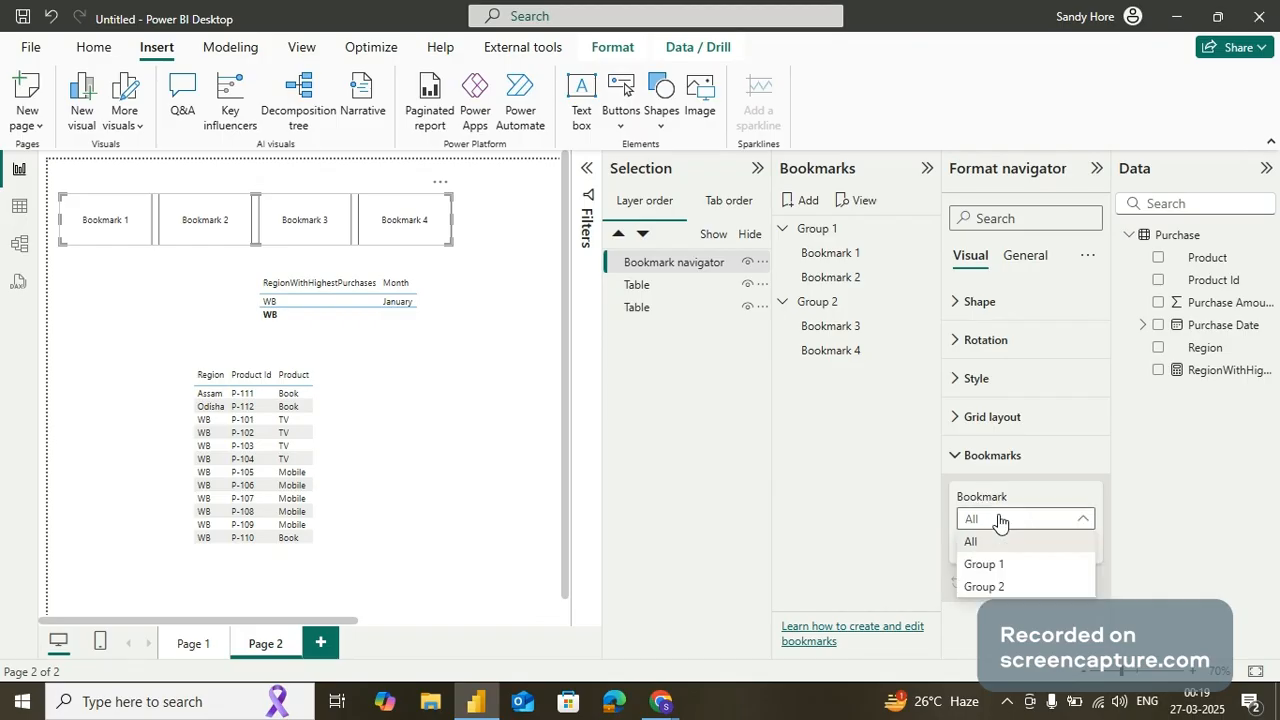
click(985, 587)
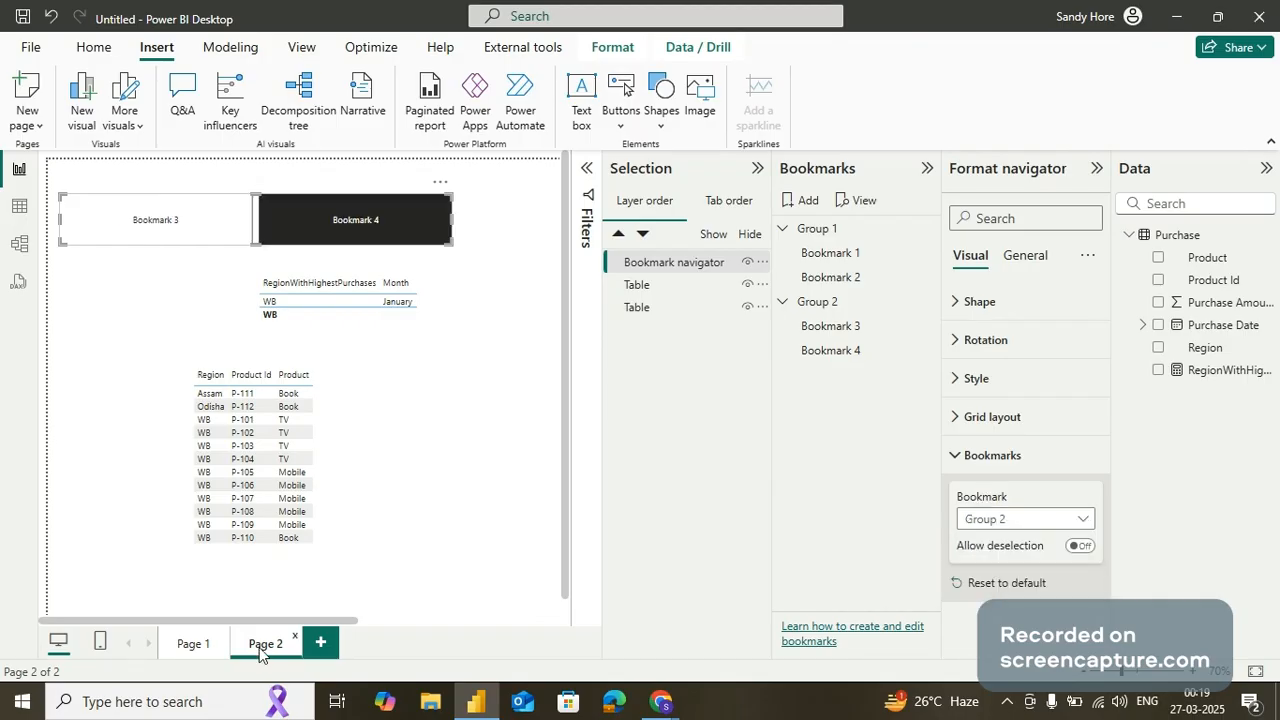
click(200, 224)
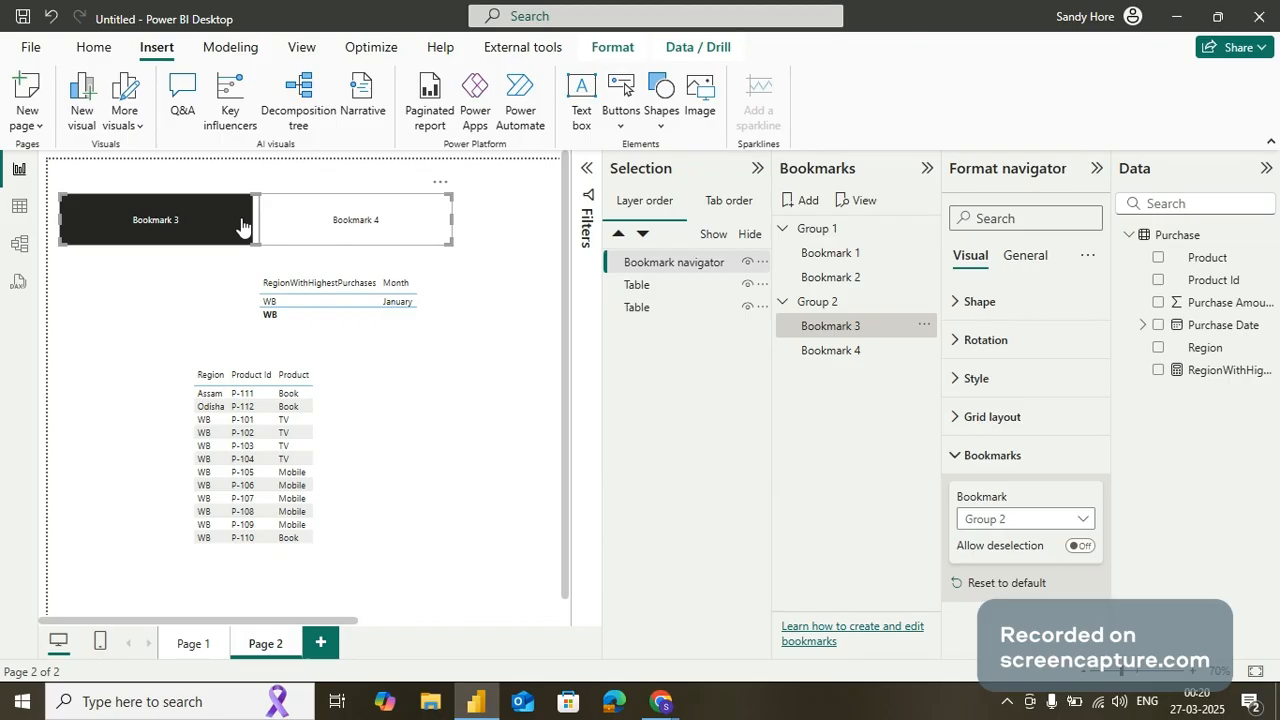
click(333, 235)
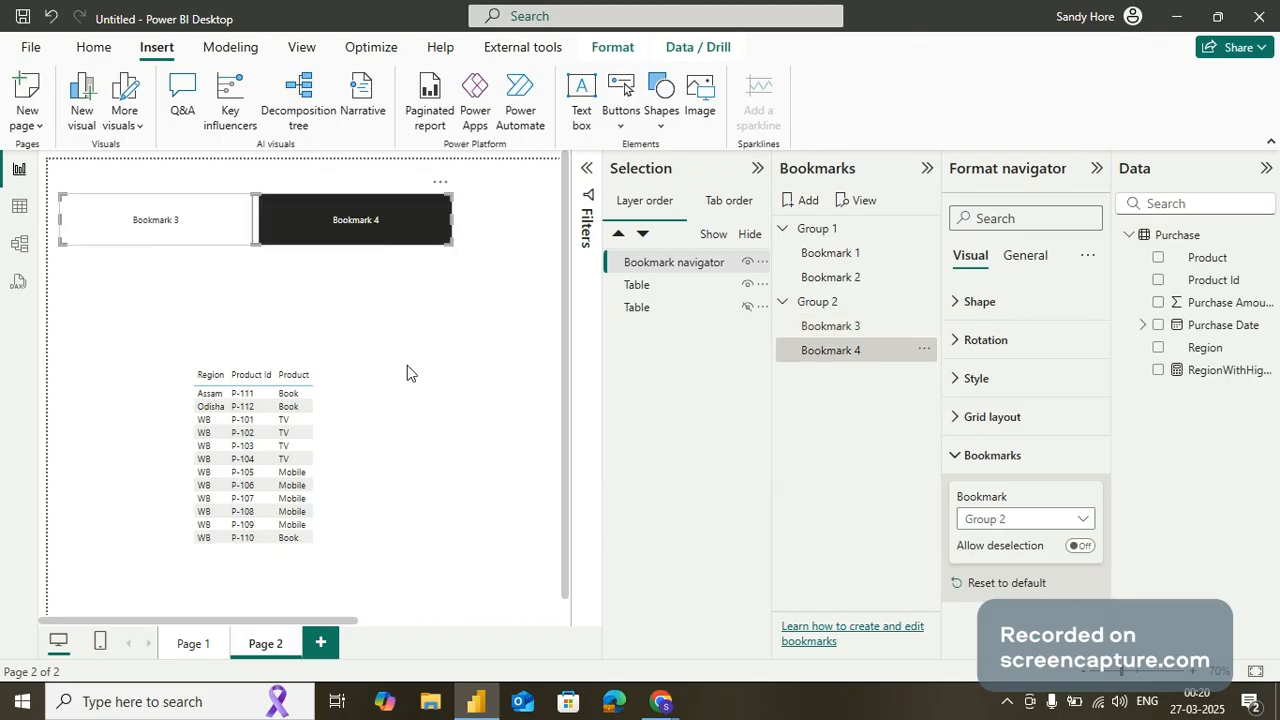
Insert a bookmark navigator on Page 1 and place it above the table
click(203, 647)
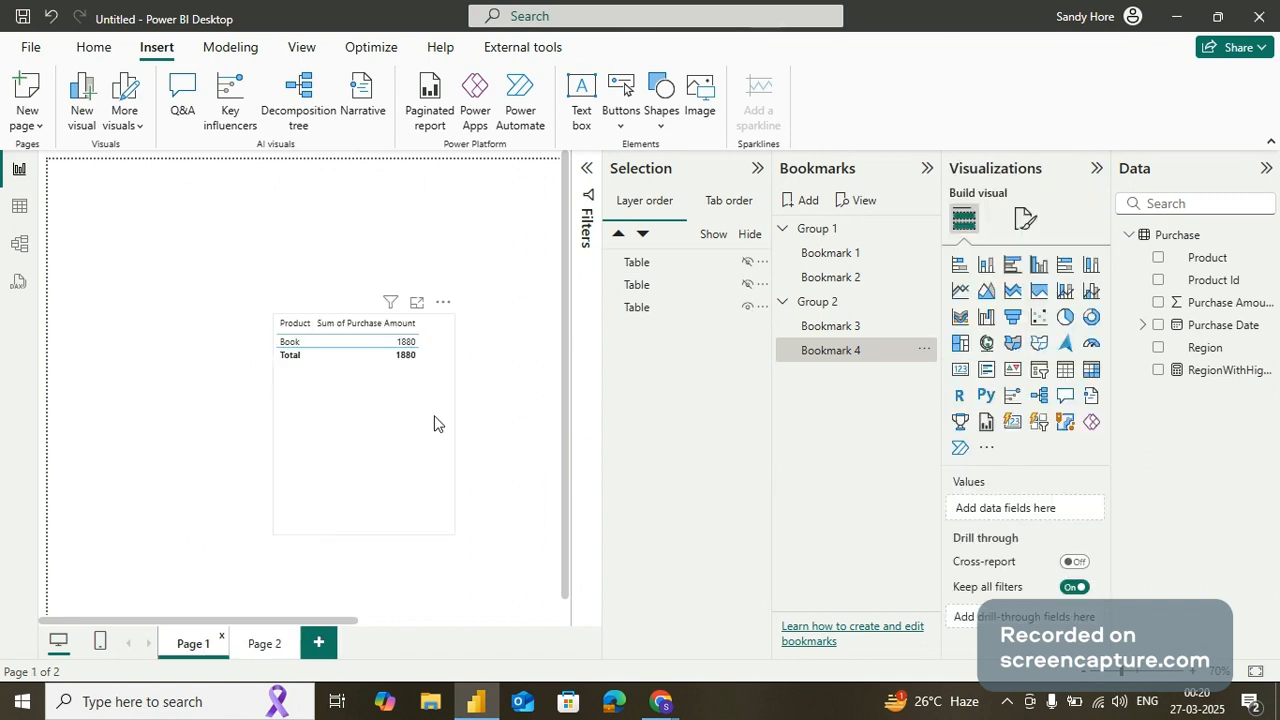
click(630, 122)
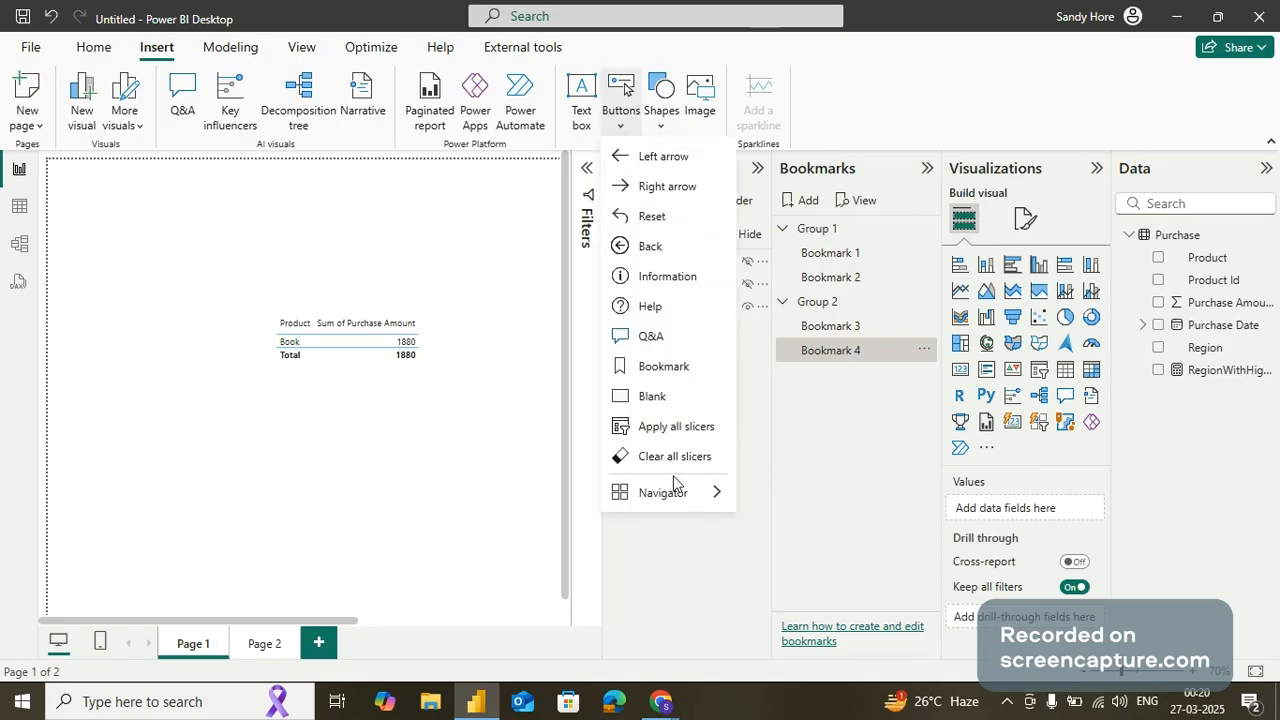
mouse_move(675, 496)
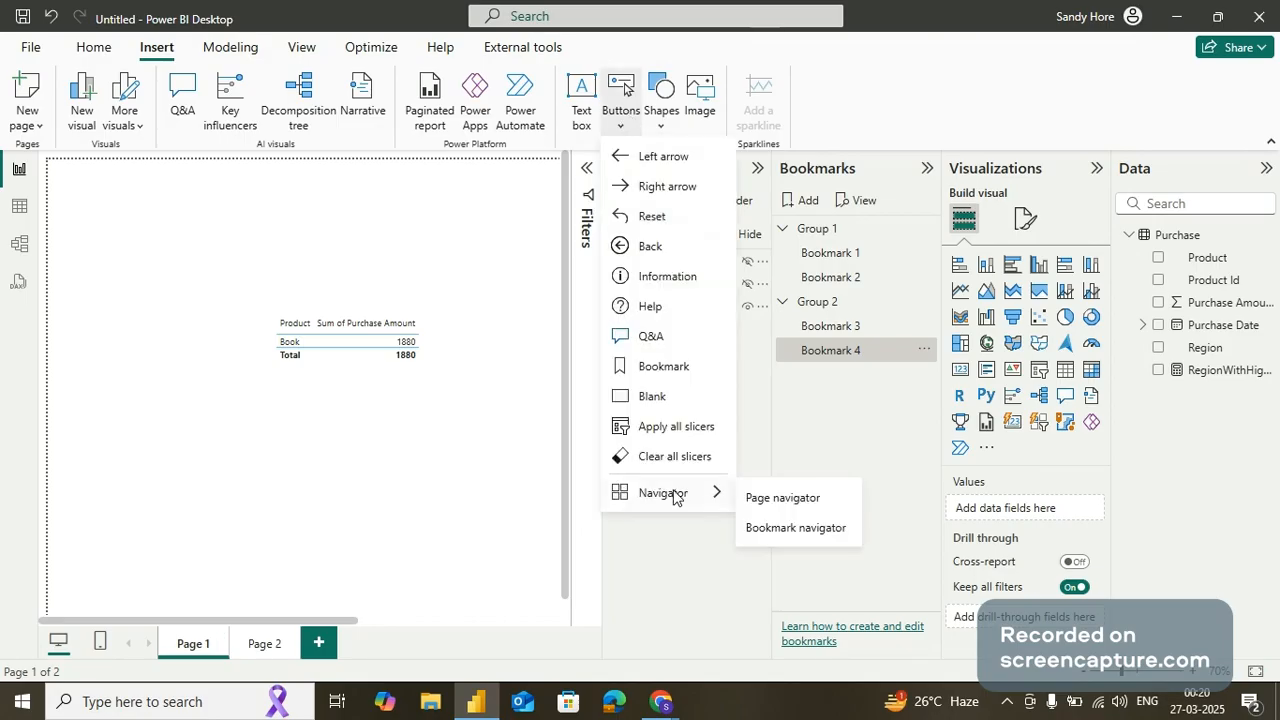
click(761, 532)
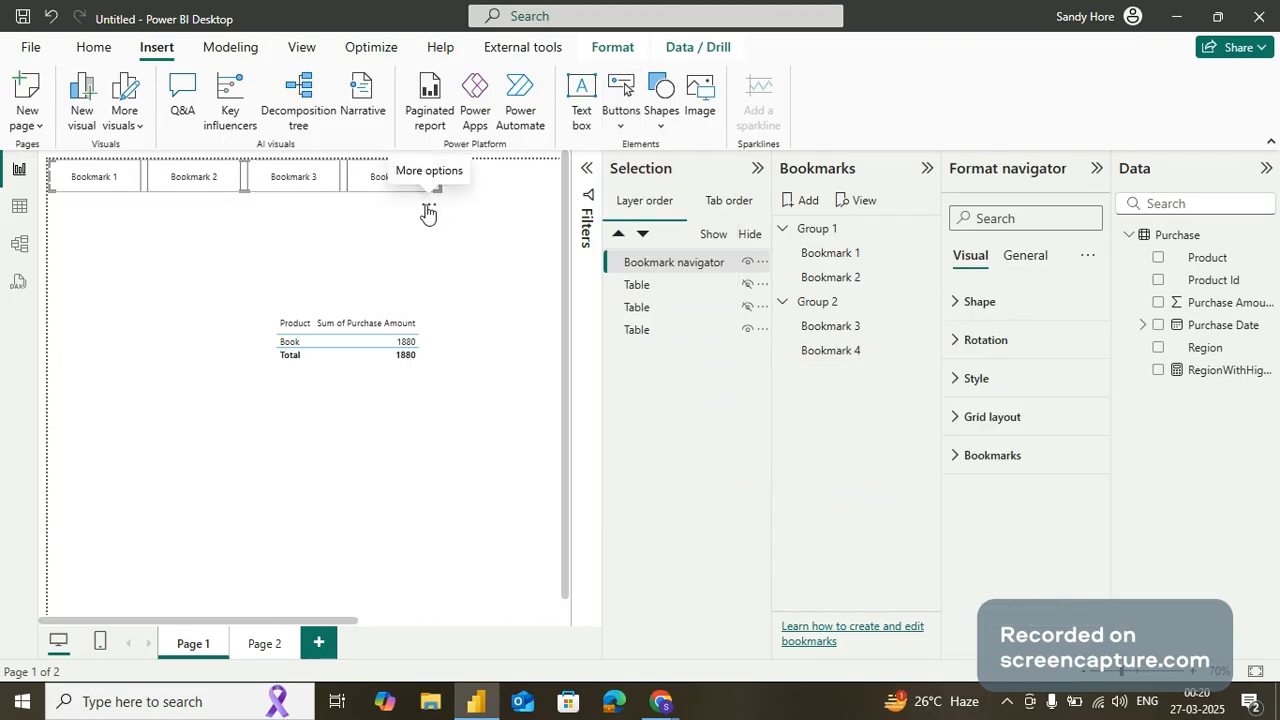
drag(428, 212, 392, 256)
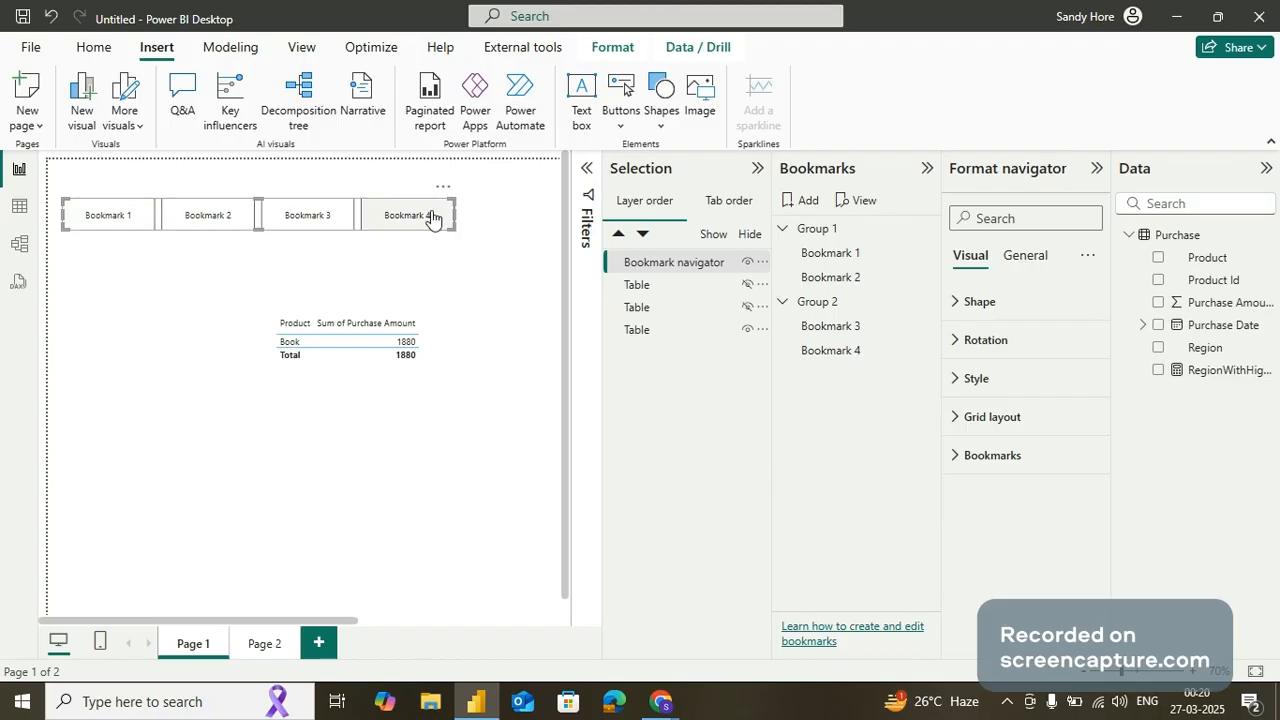
Limit the Page 1 bookmark navigator to the Group 1 bookmarks
click(960, 457)
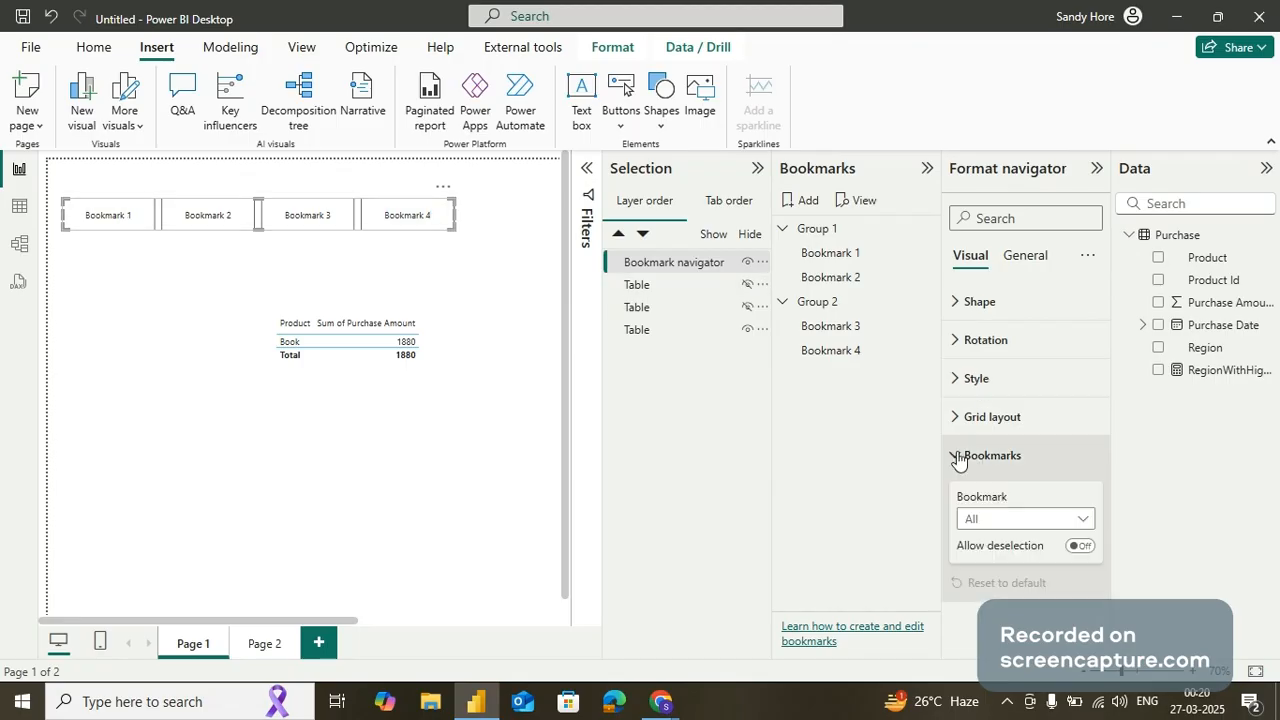
click(1005, 522)
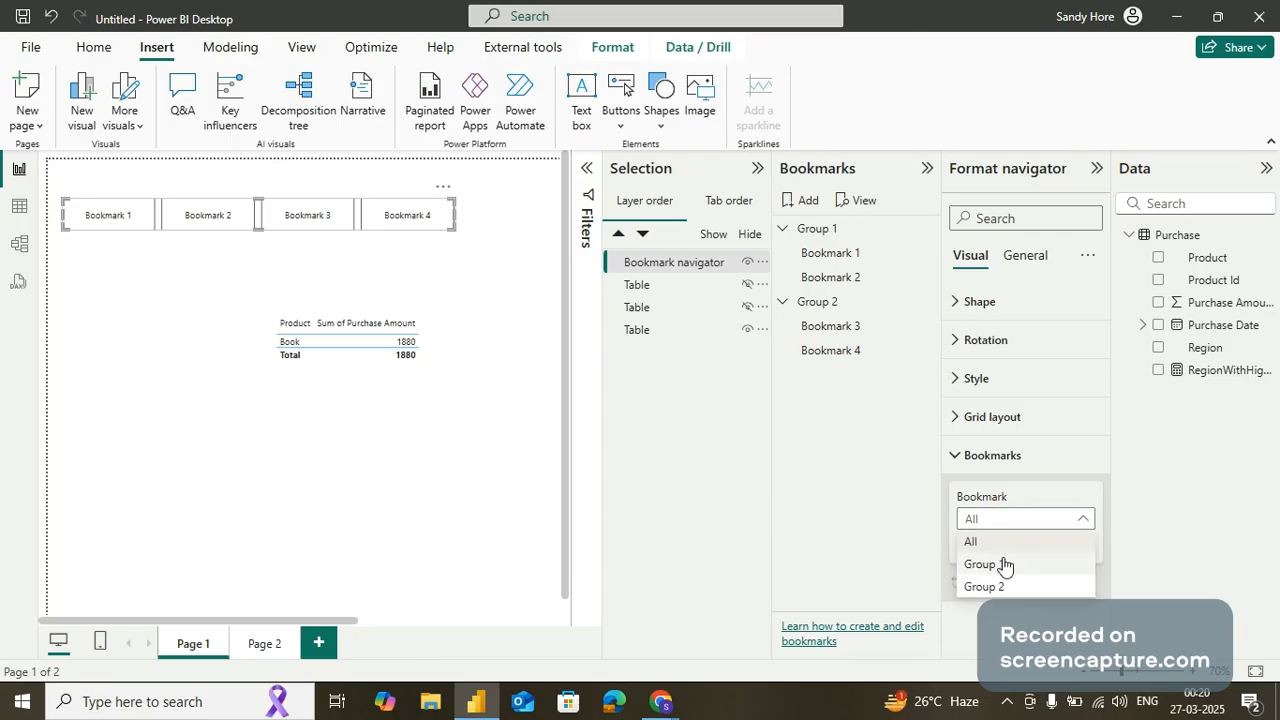
click(1005, 566)
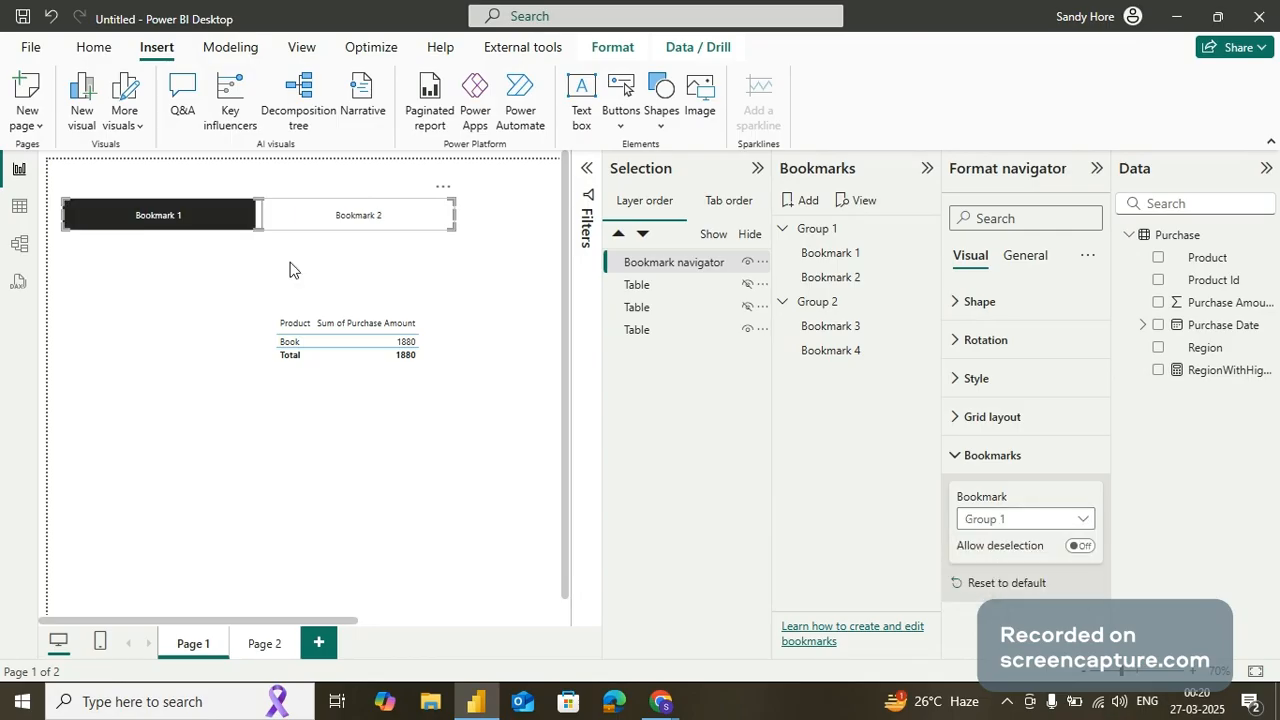
Test the Page 1 navigator by switching between Bookmark 2 and Bookmark 1, ending on Bookmark 2
click(357, 220)
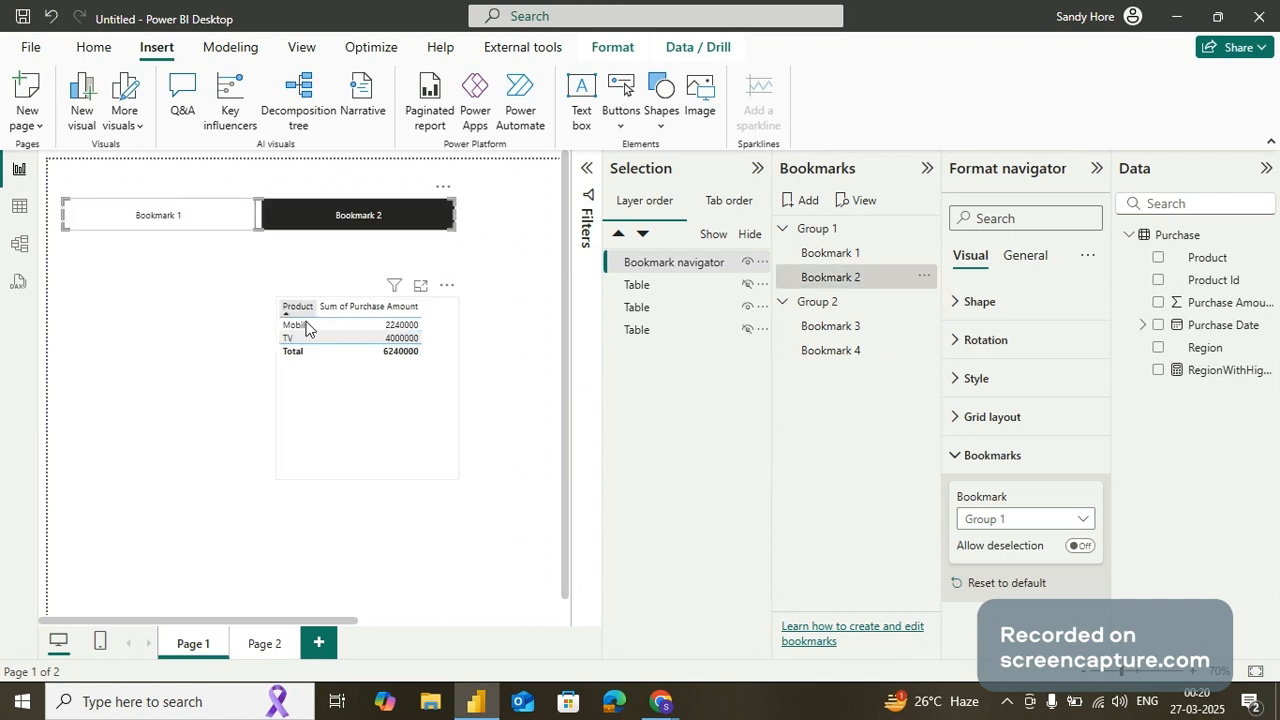
click(175, 221)
click(365, 215)
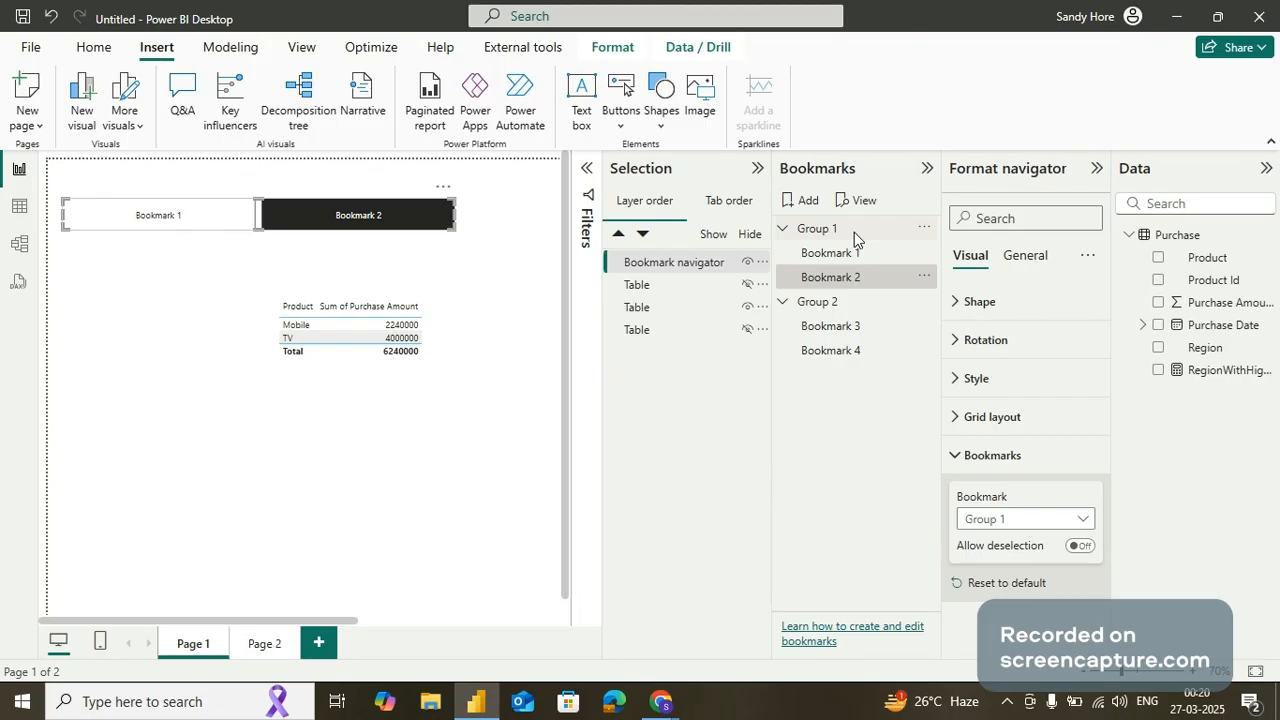
click(855, 284)
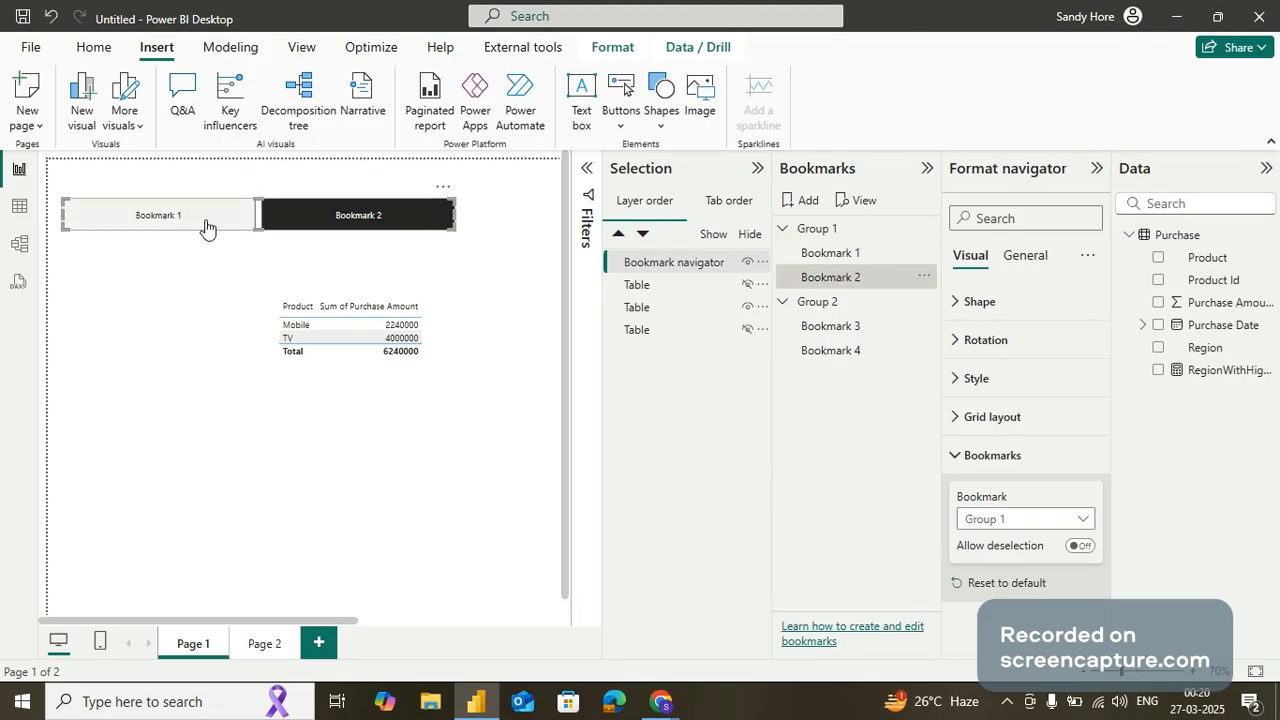